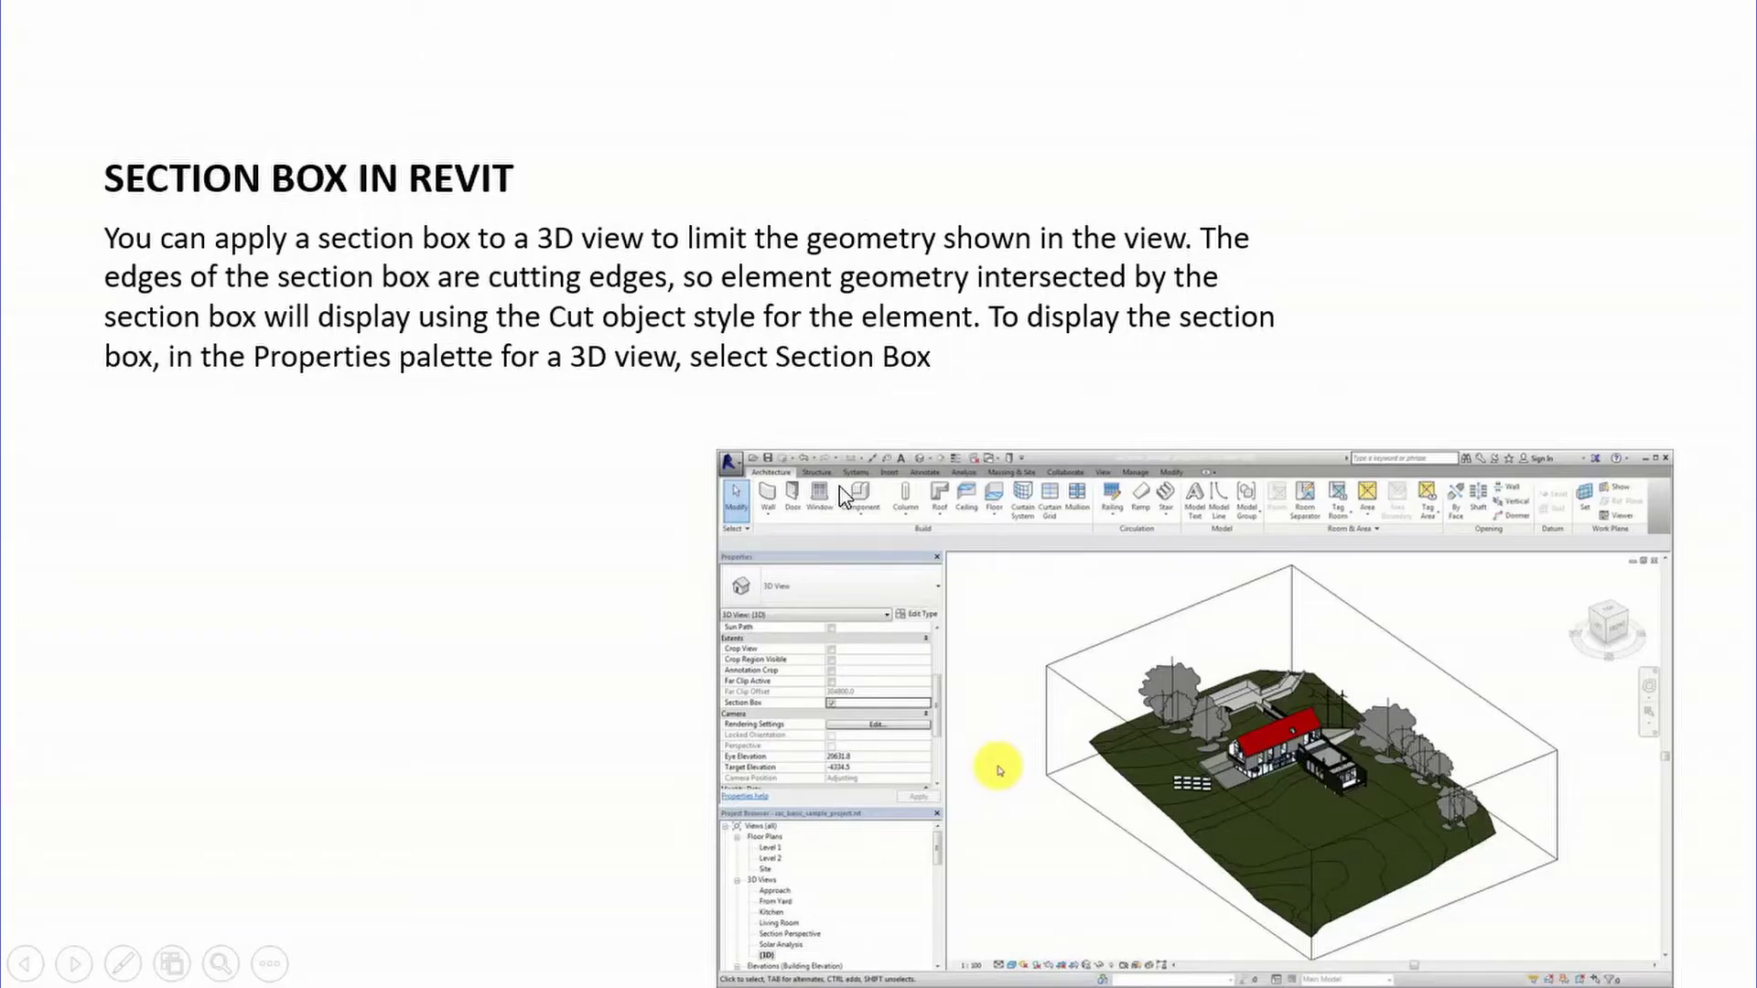
Step: End the PowerPoint slide show to return to the Section Box in Revit slide
key("Escape")
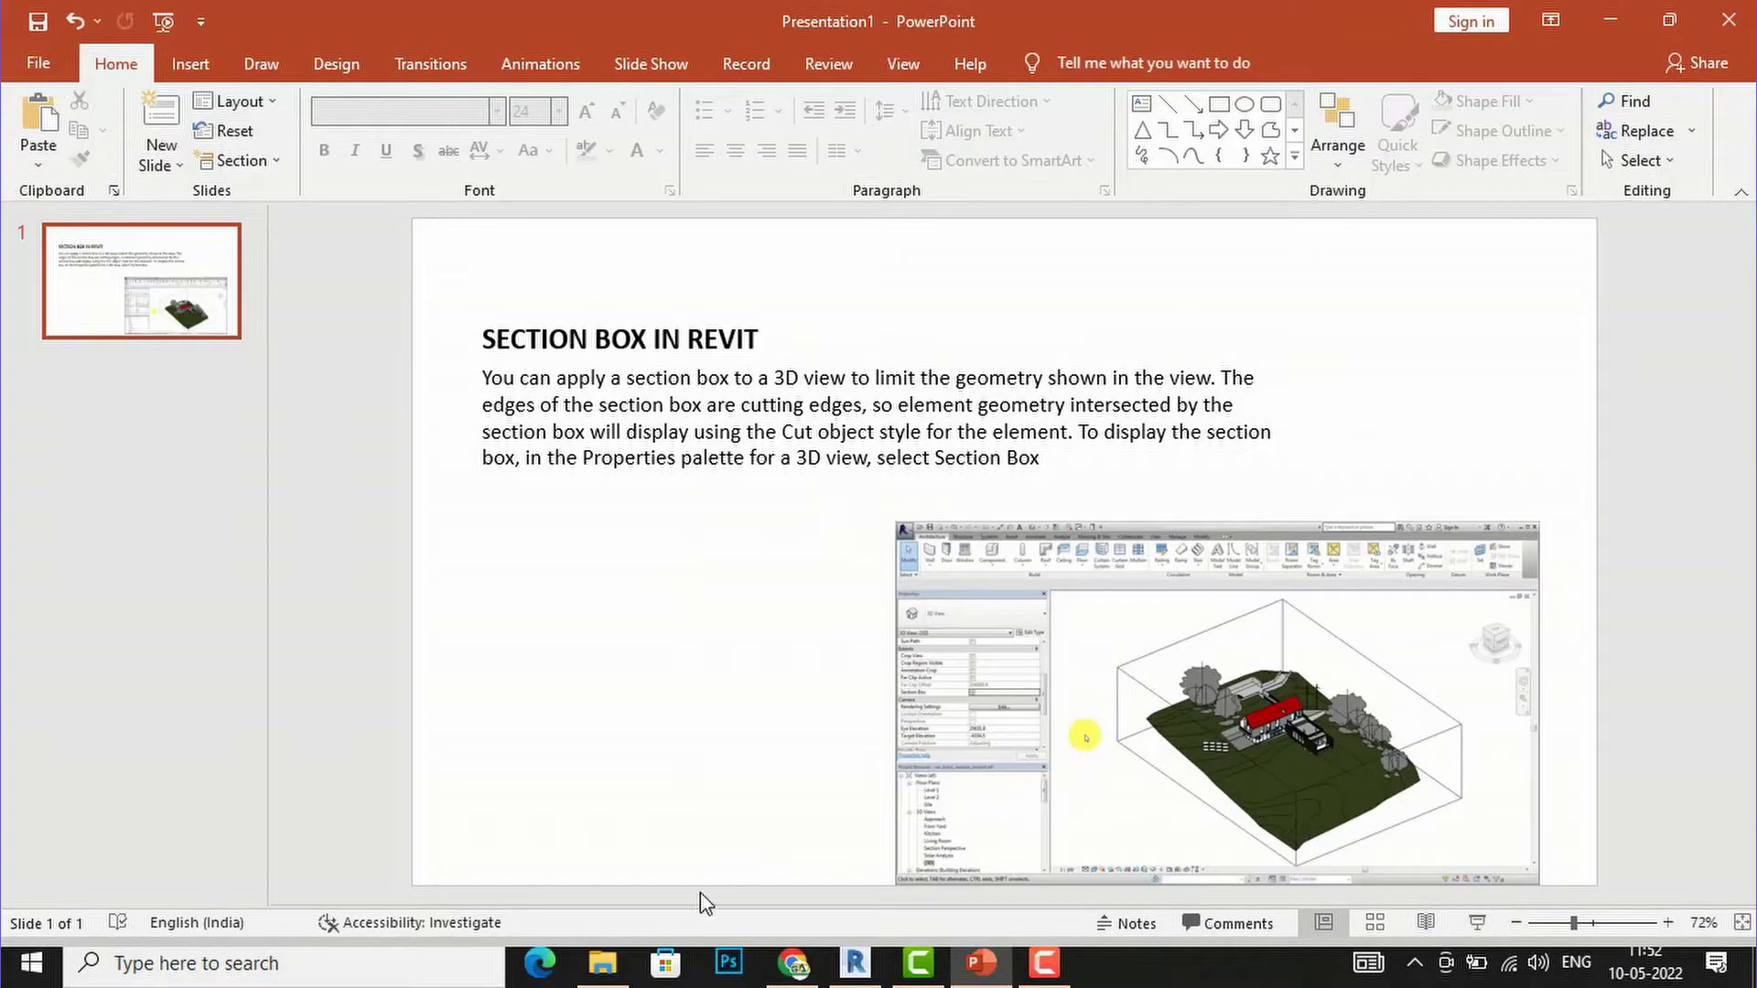
Step: Switch to Revit and zoom the default 3D view of the house and road
left_click(849, 961)
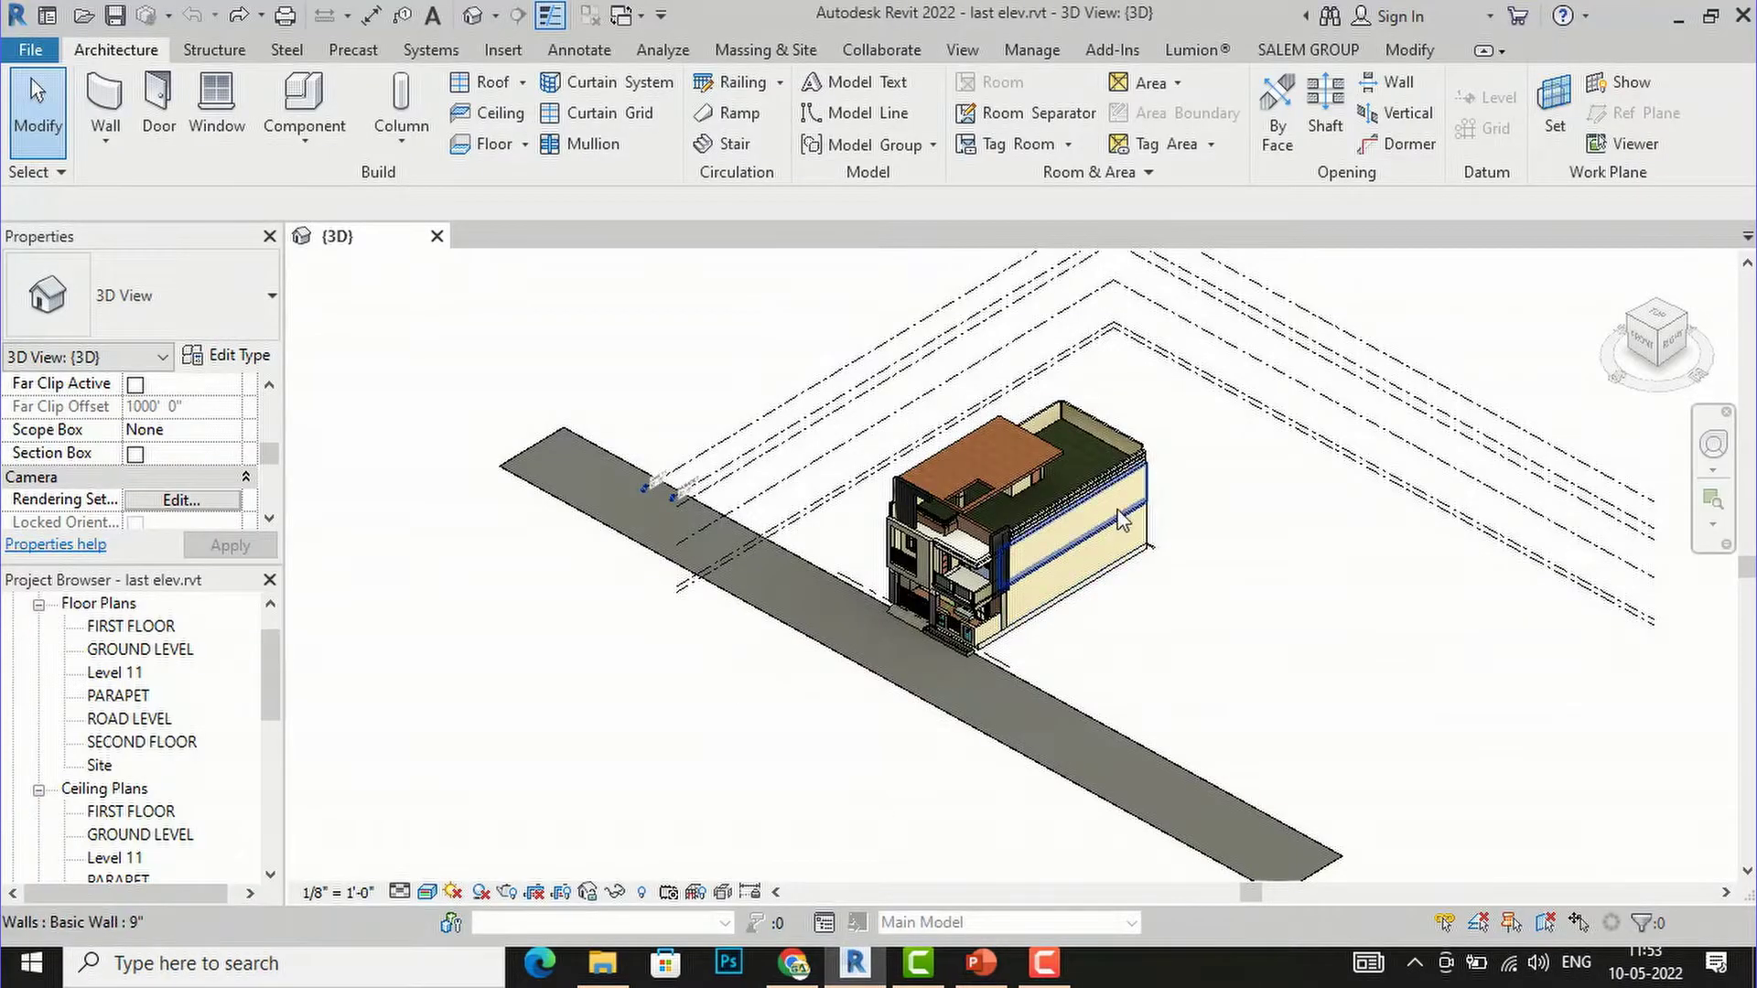
scroll(1160, 494, "up", 2)
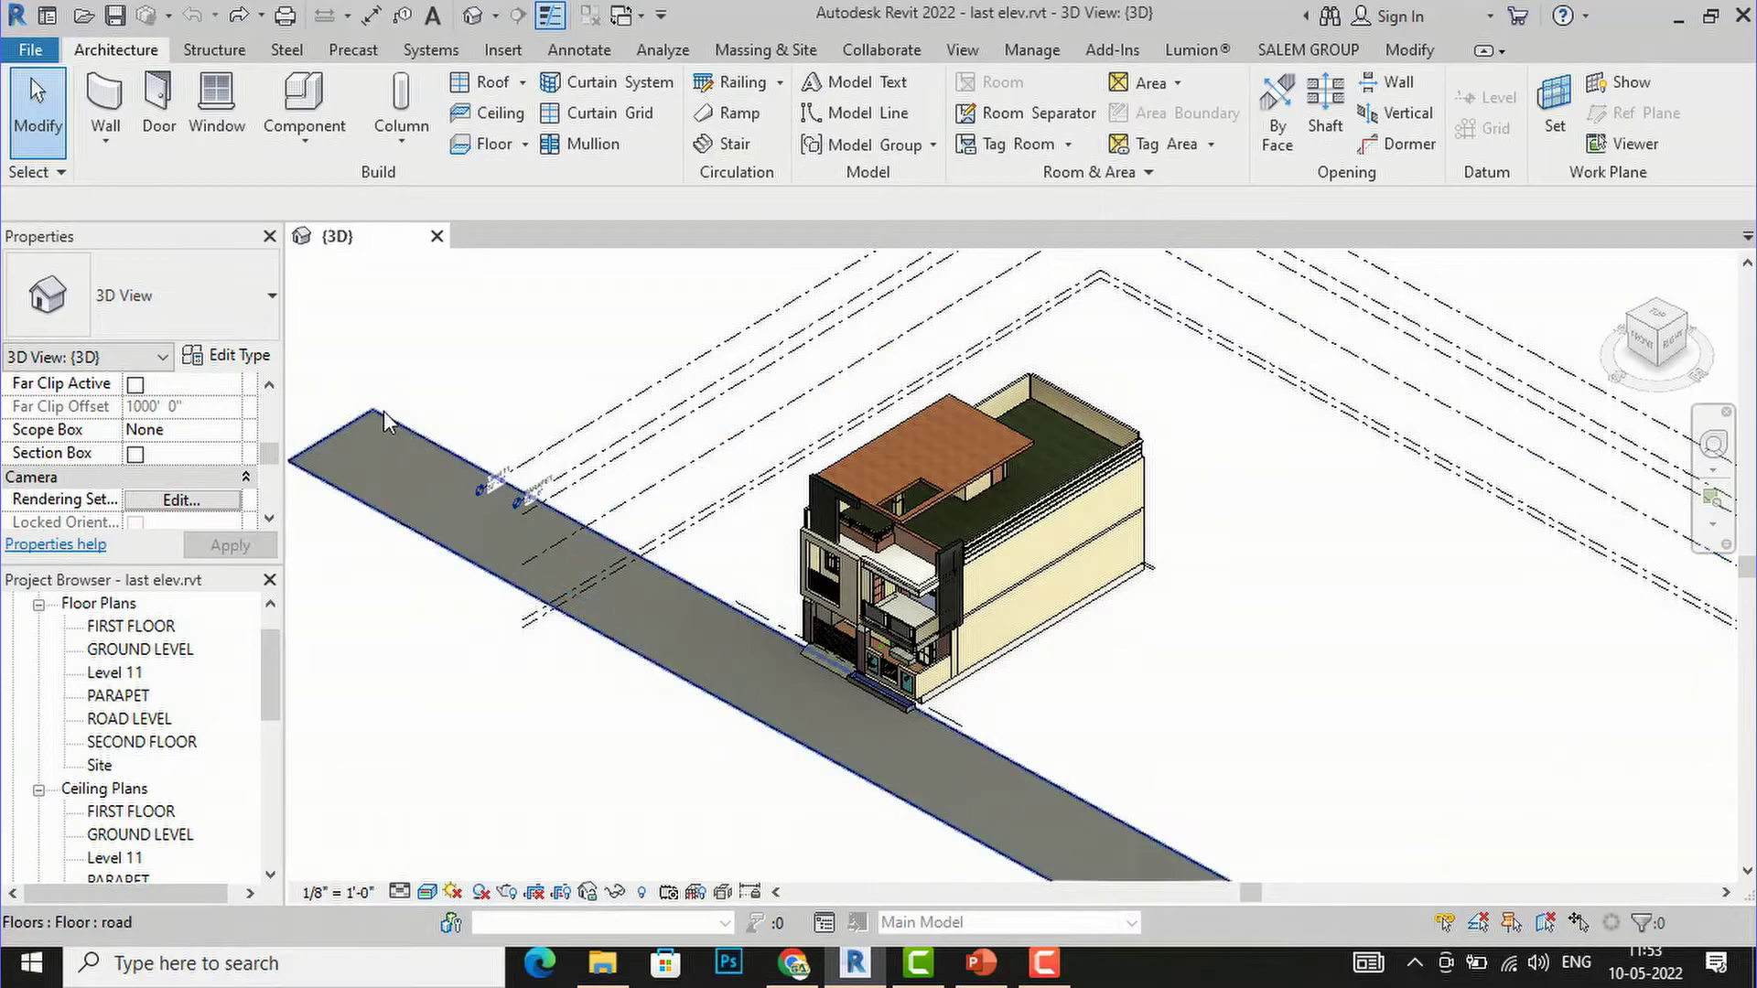
scroll(180, 471, "down", 3)
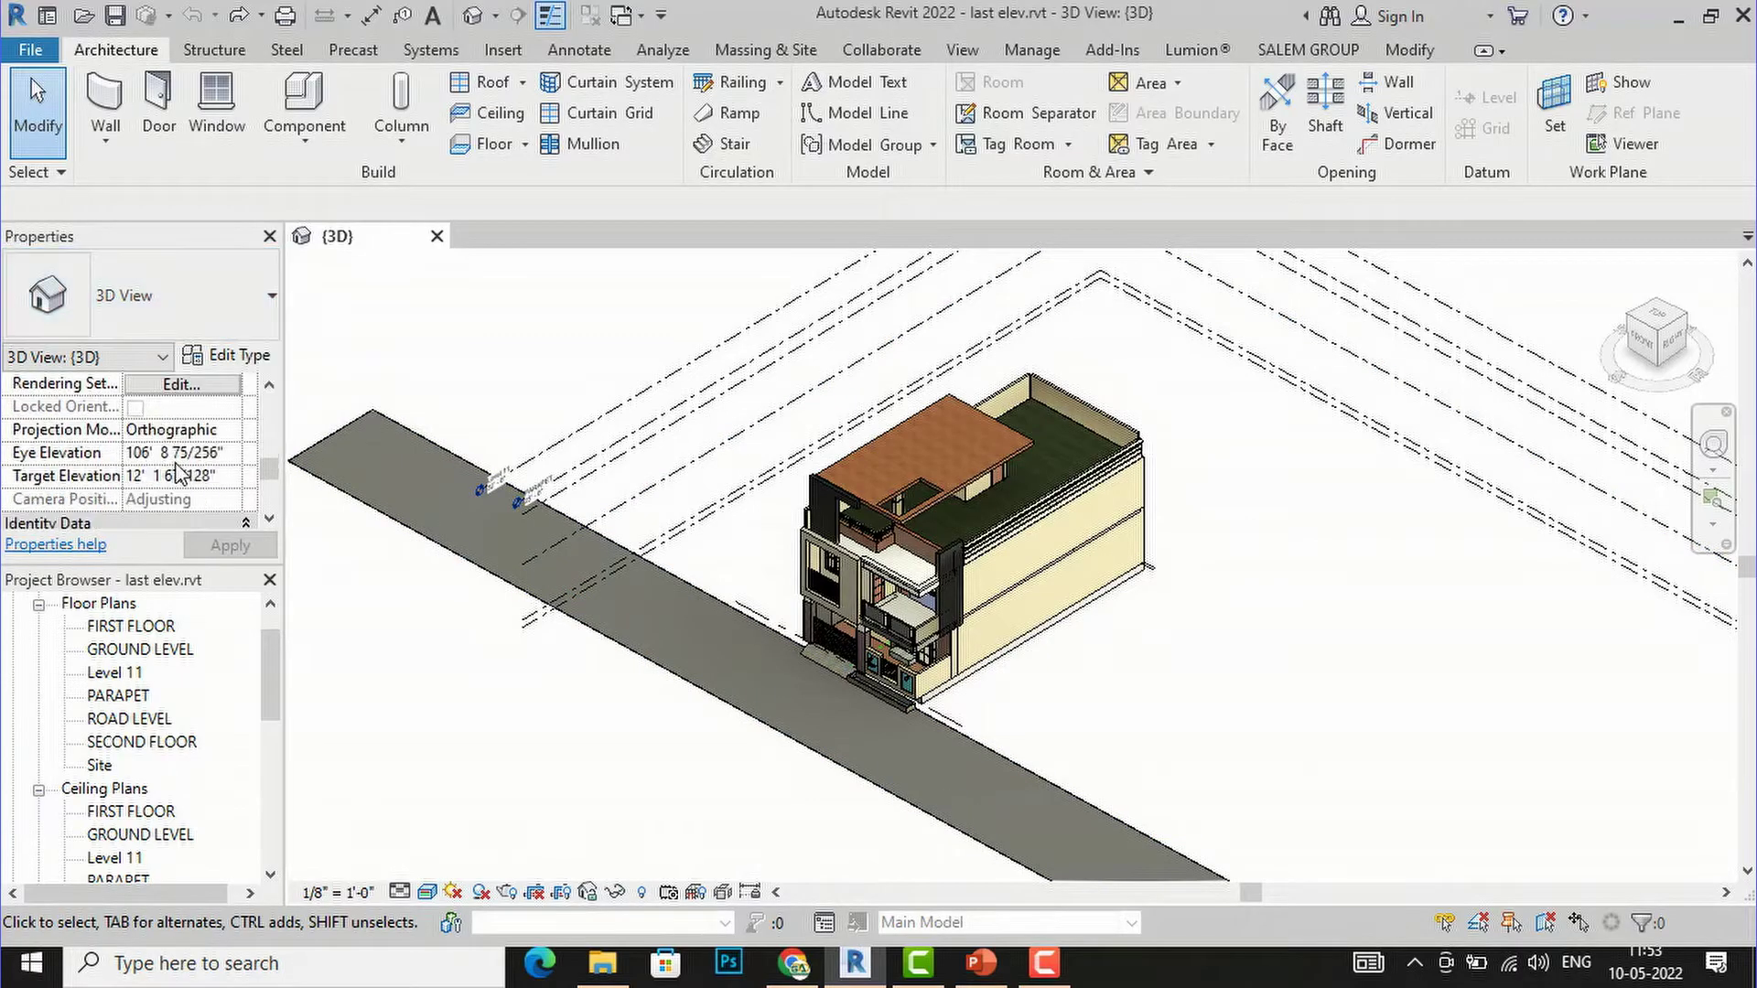
scroll(179, 471, "down", 5)
scroll(183, 466, "up", 10)
scroll(184, 454, "up", 2)
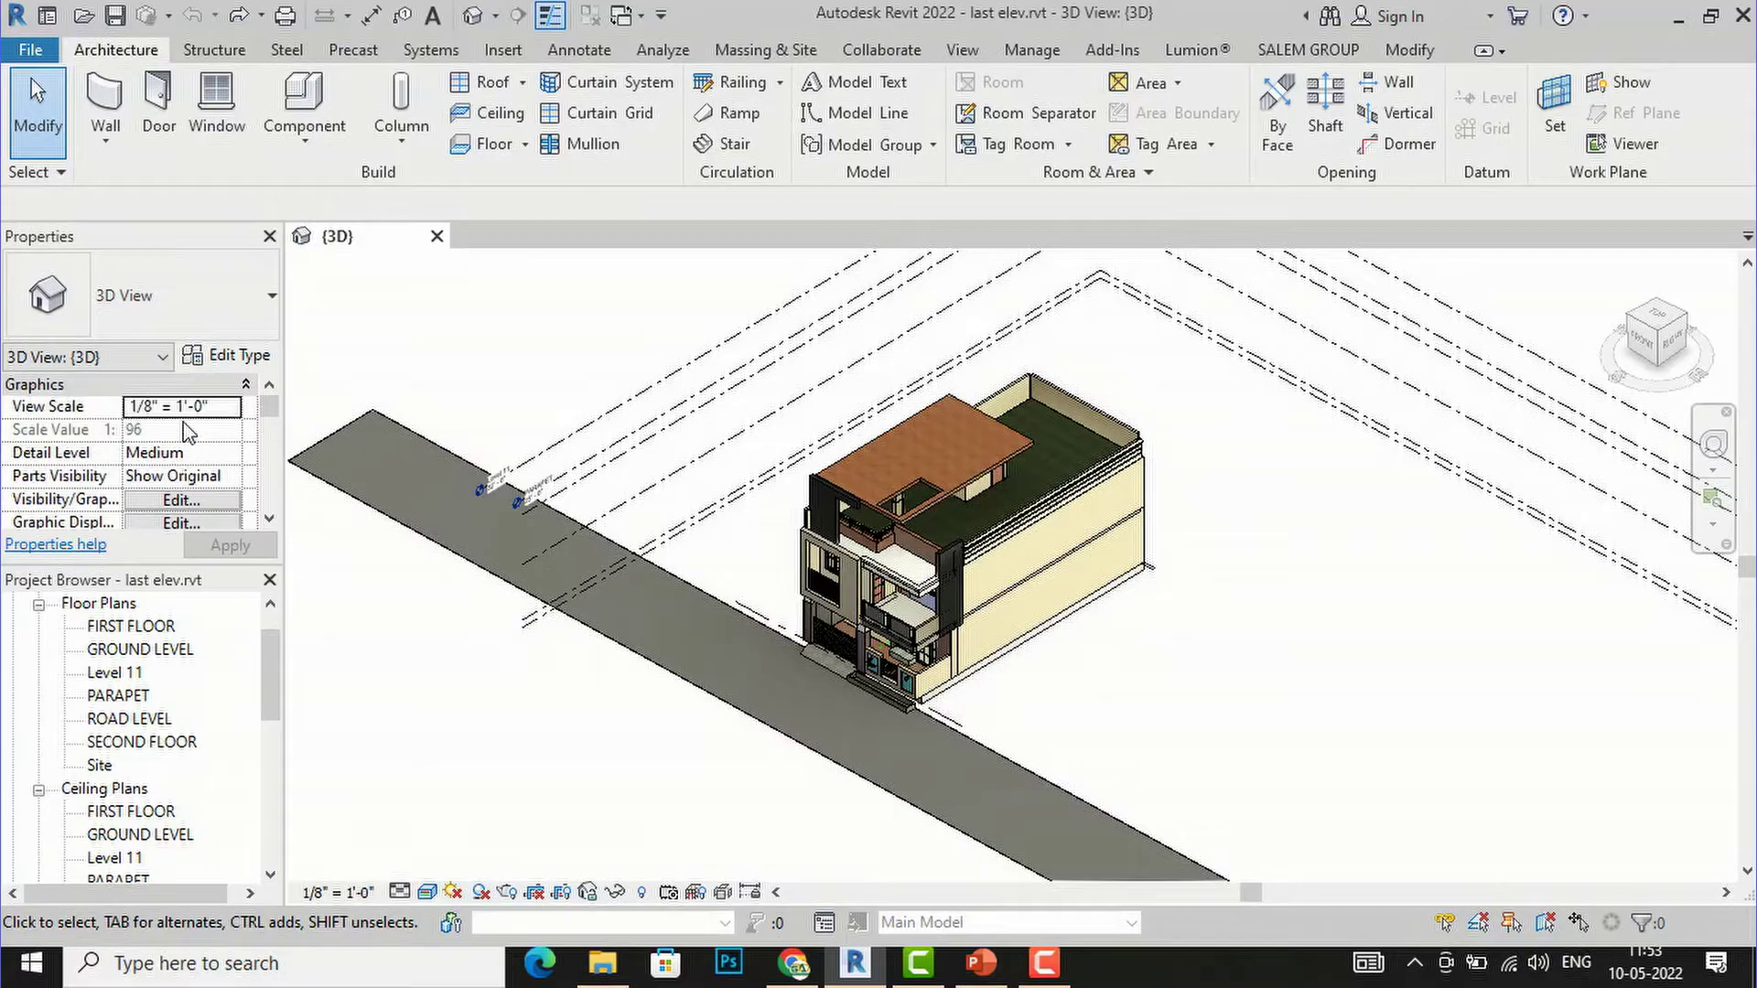
scroll(184, 439, "down", 3)
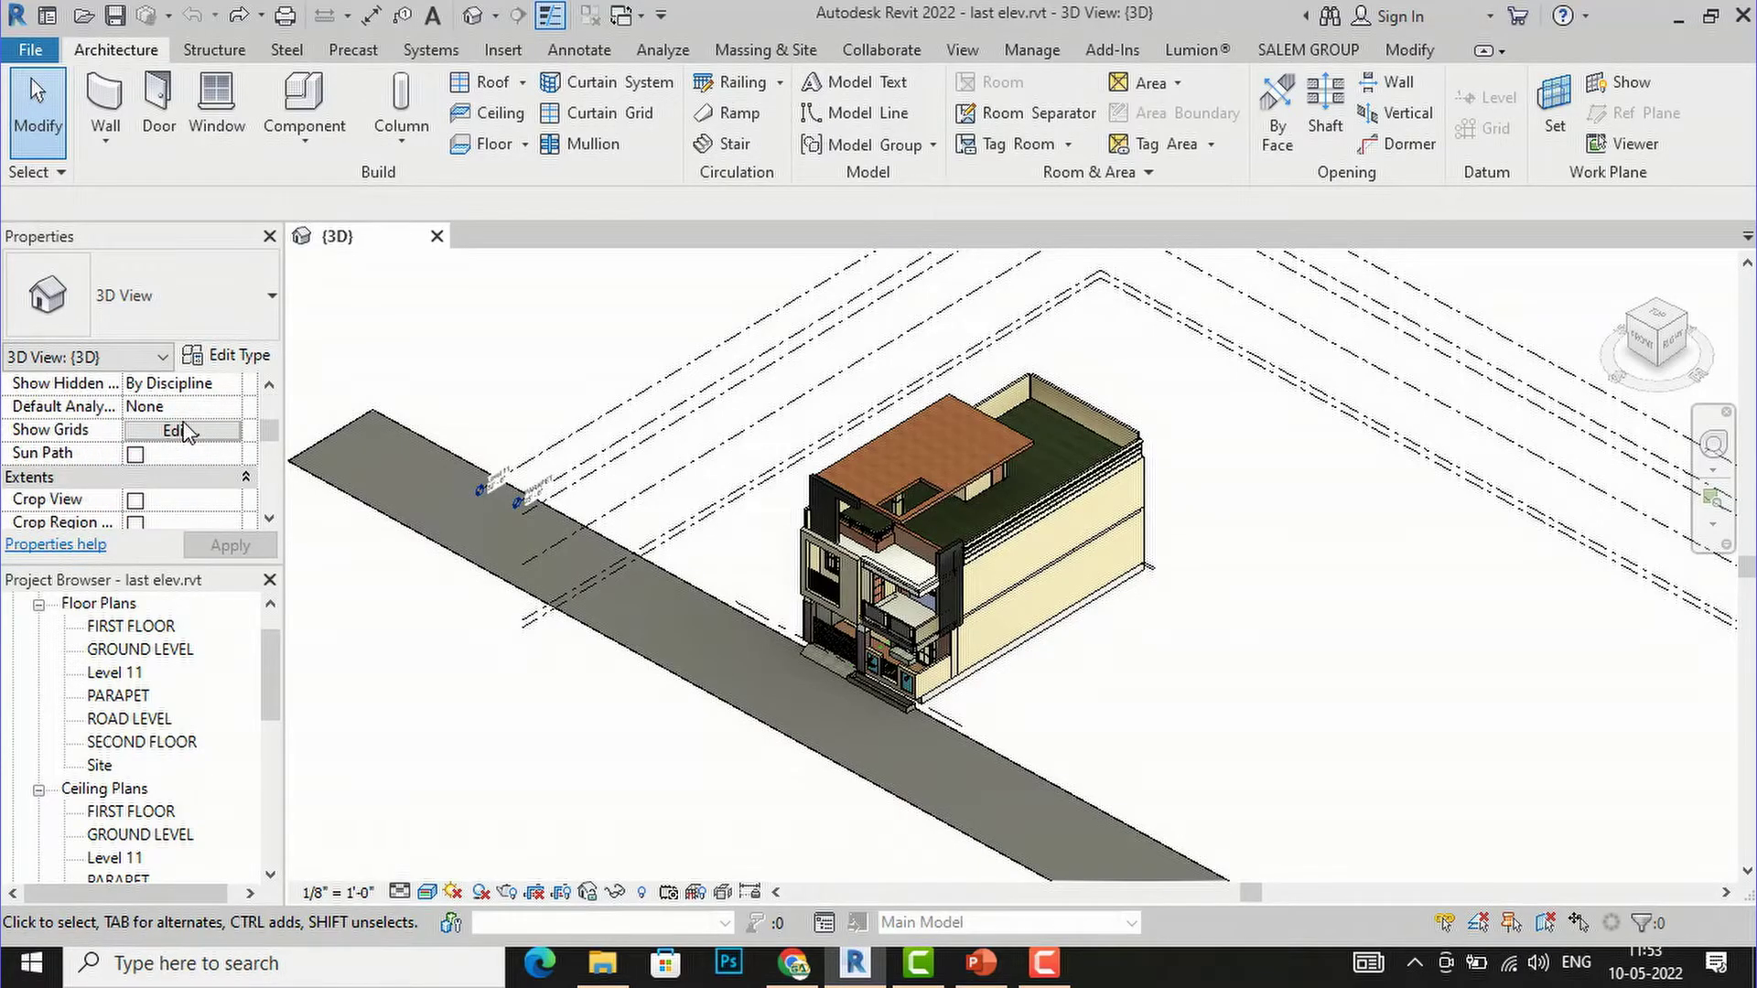
scroll(187, 432, "down", 3)
scroll(187, 432, "down", 2)
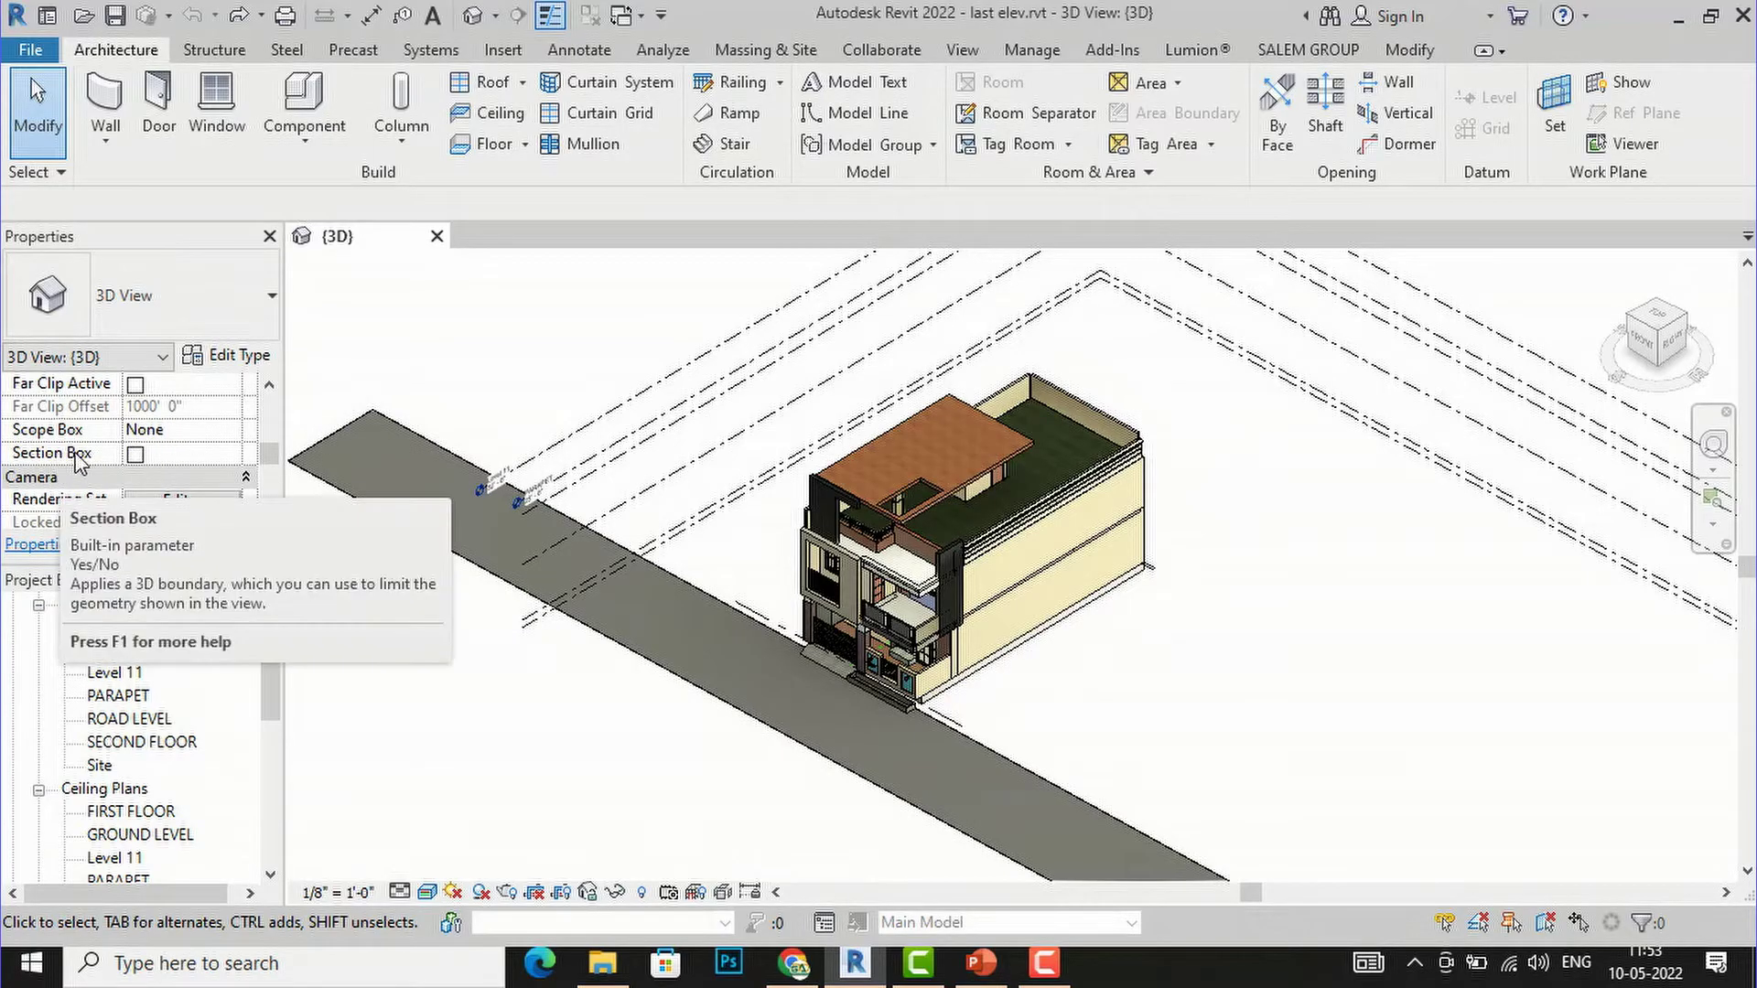
Step: Enable and apply Section Box in the 3D view's Properties, then select the box
left_click(135, 455)
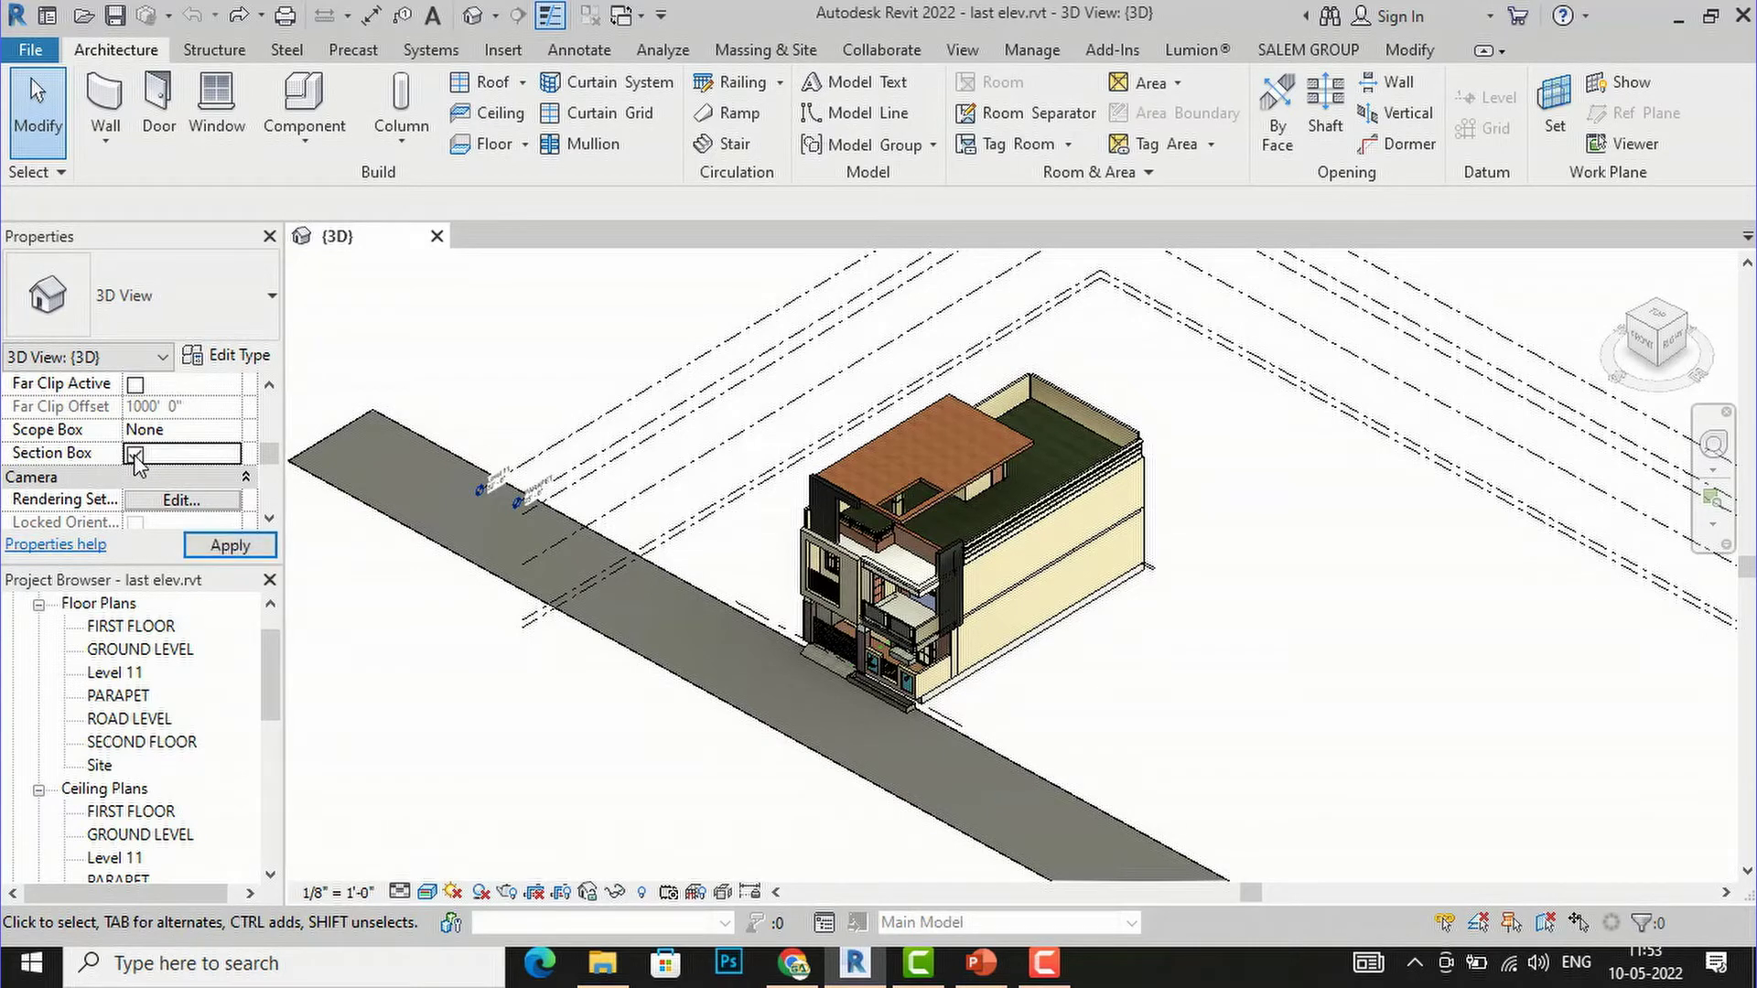
left_click(219, 547)
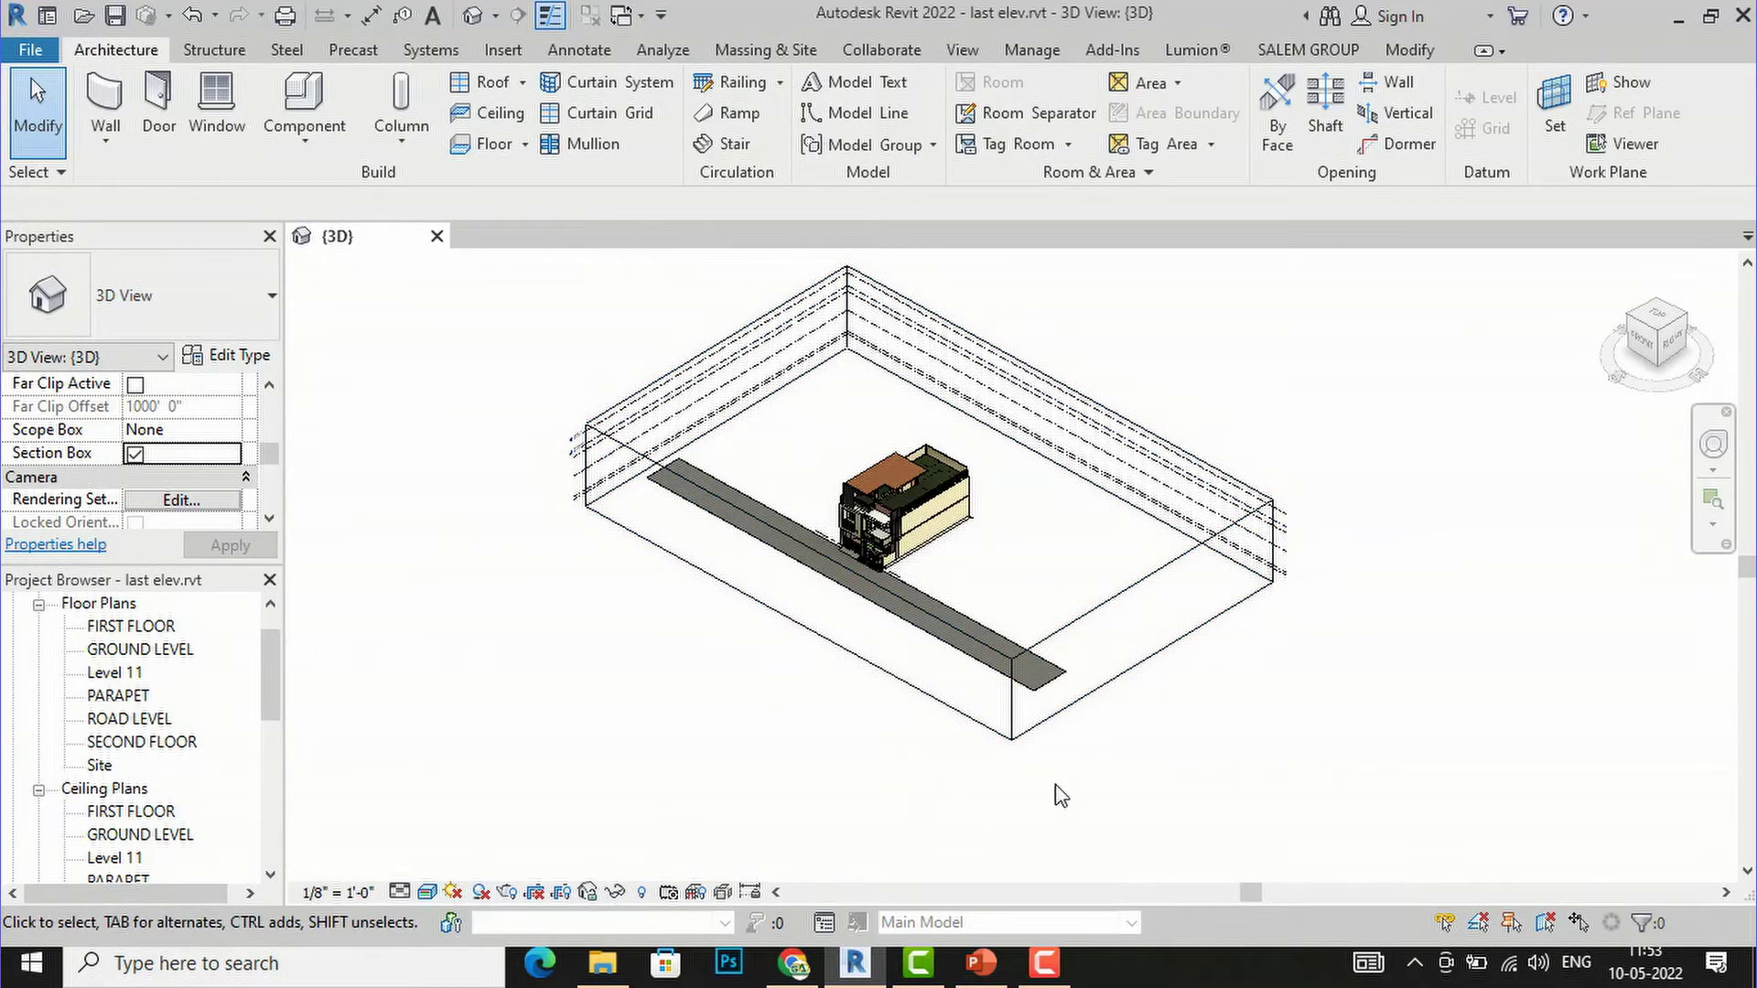
left_click(1110, 614)
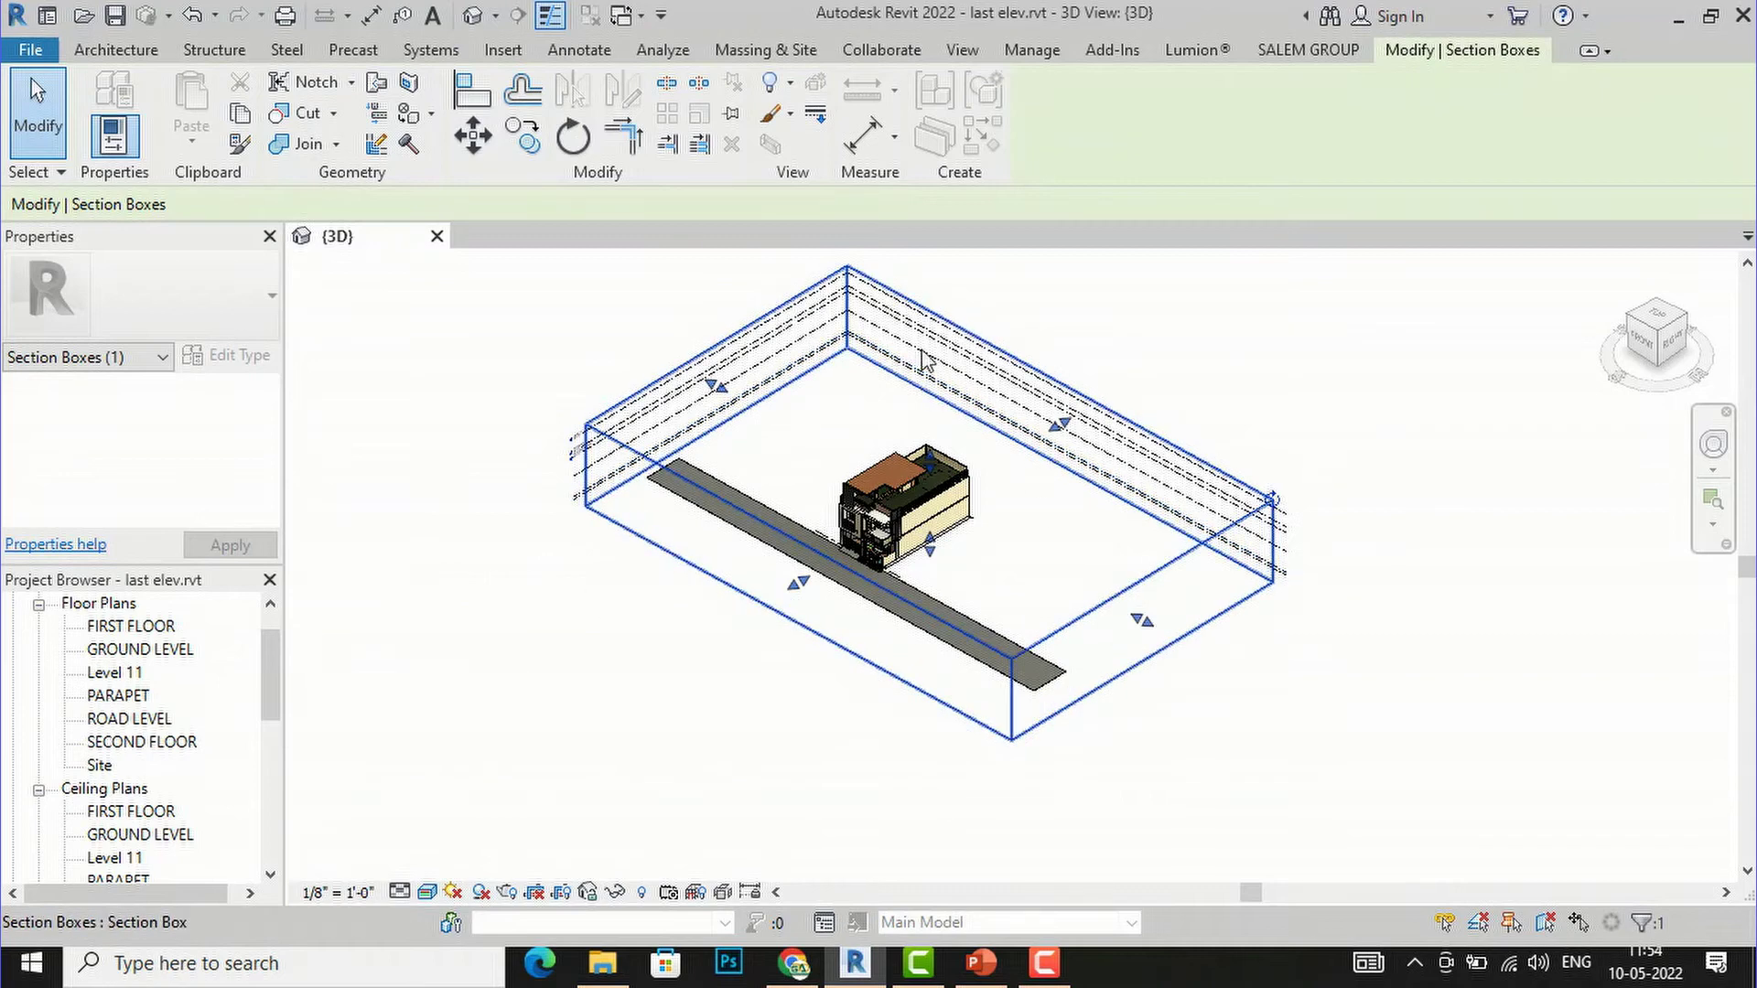
Step: Drag a section box face inward until only the house remains, cropping out the road
scroll(919, 497, "up", 3)
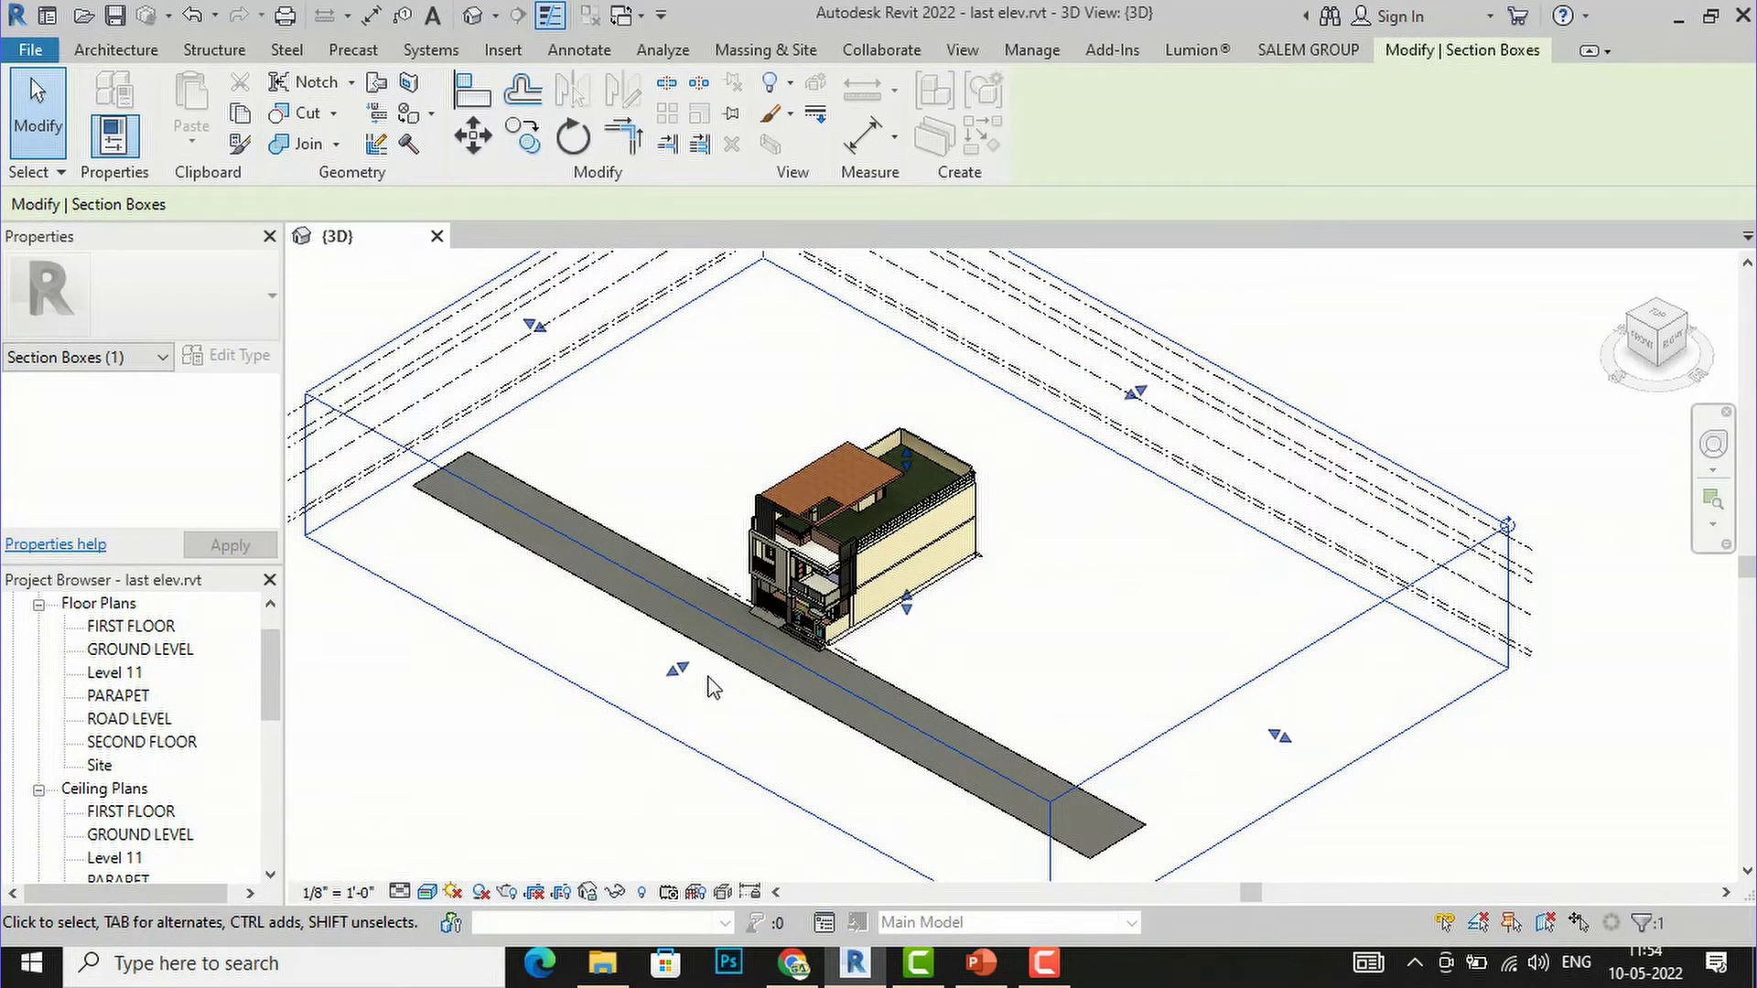
left_click_drag(682, 673, 856, 532)
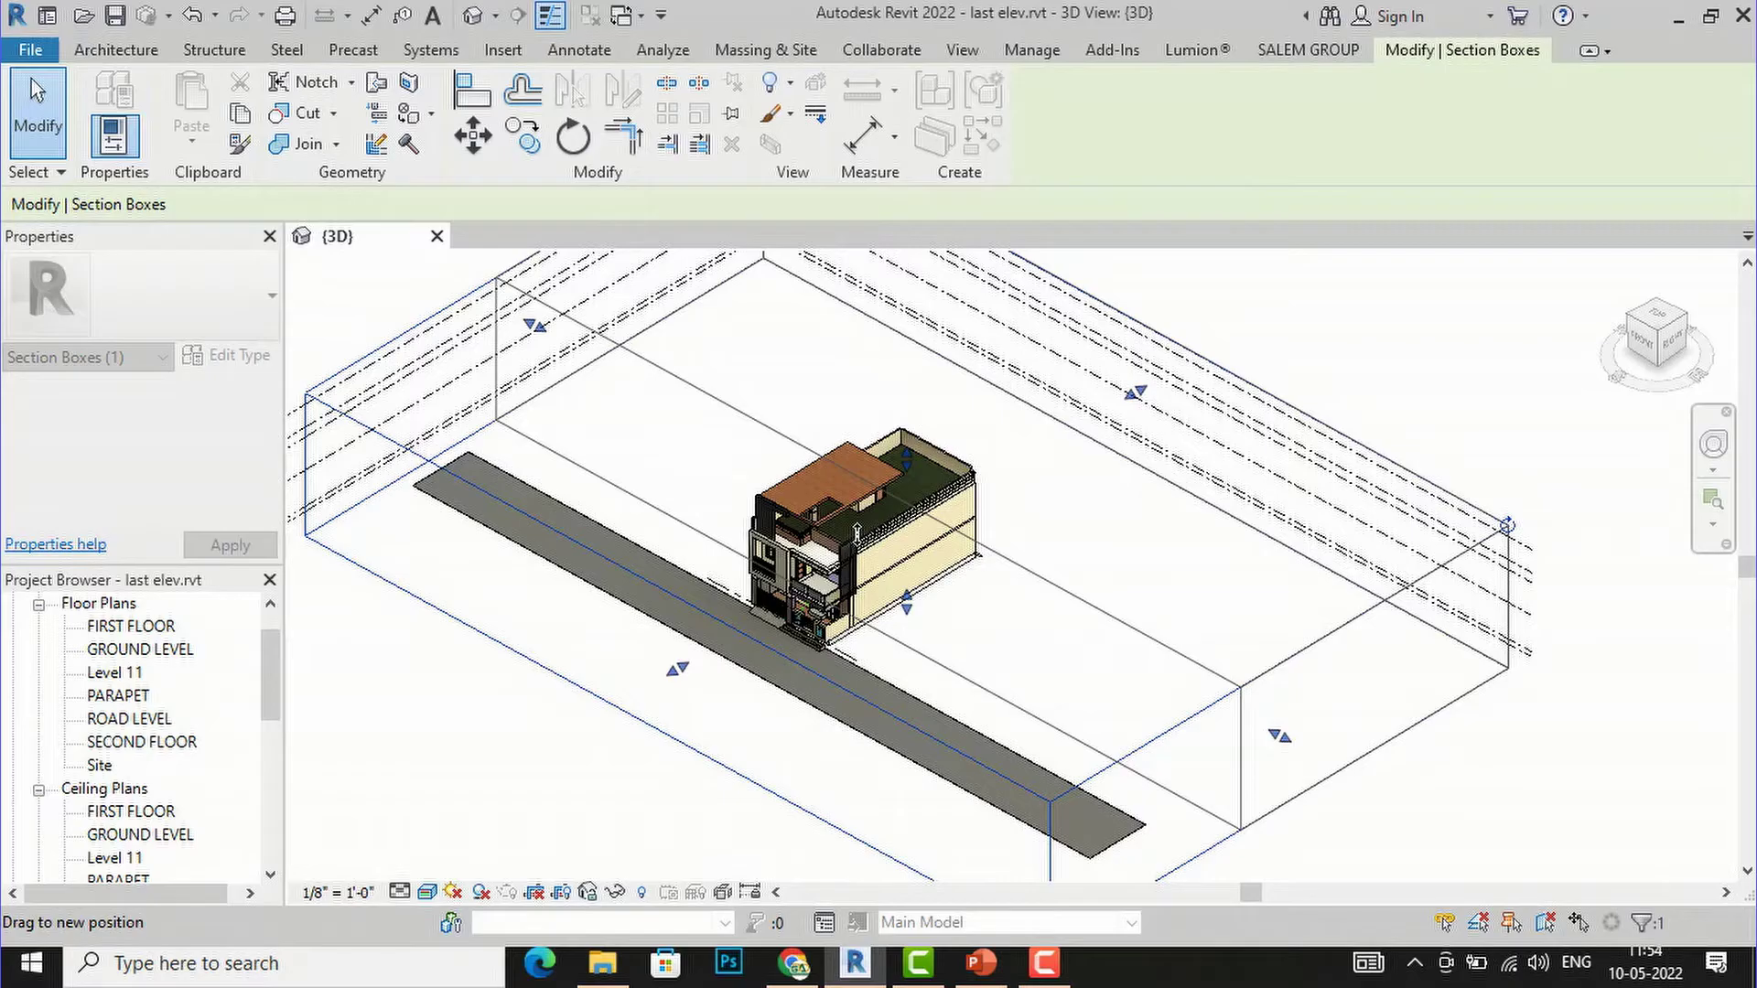
left_click_drag(854, 533, 856, 535)
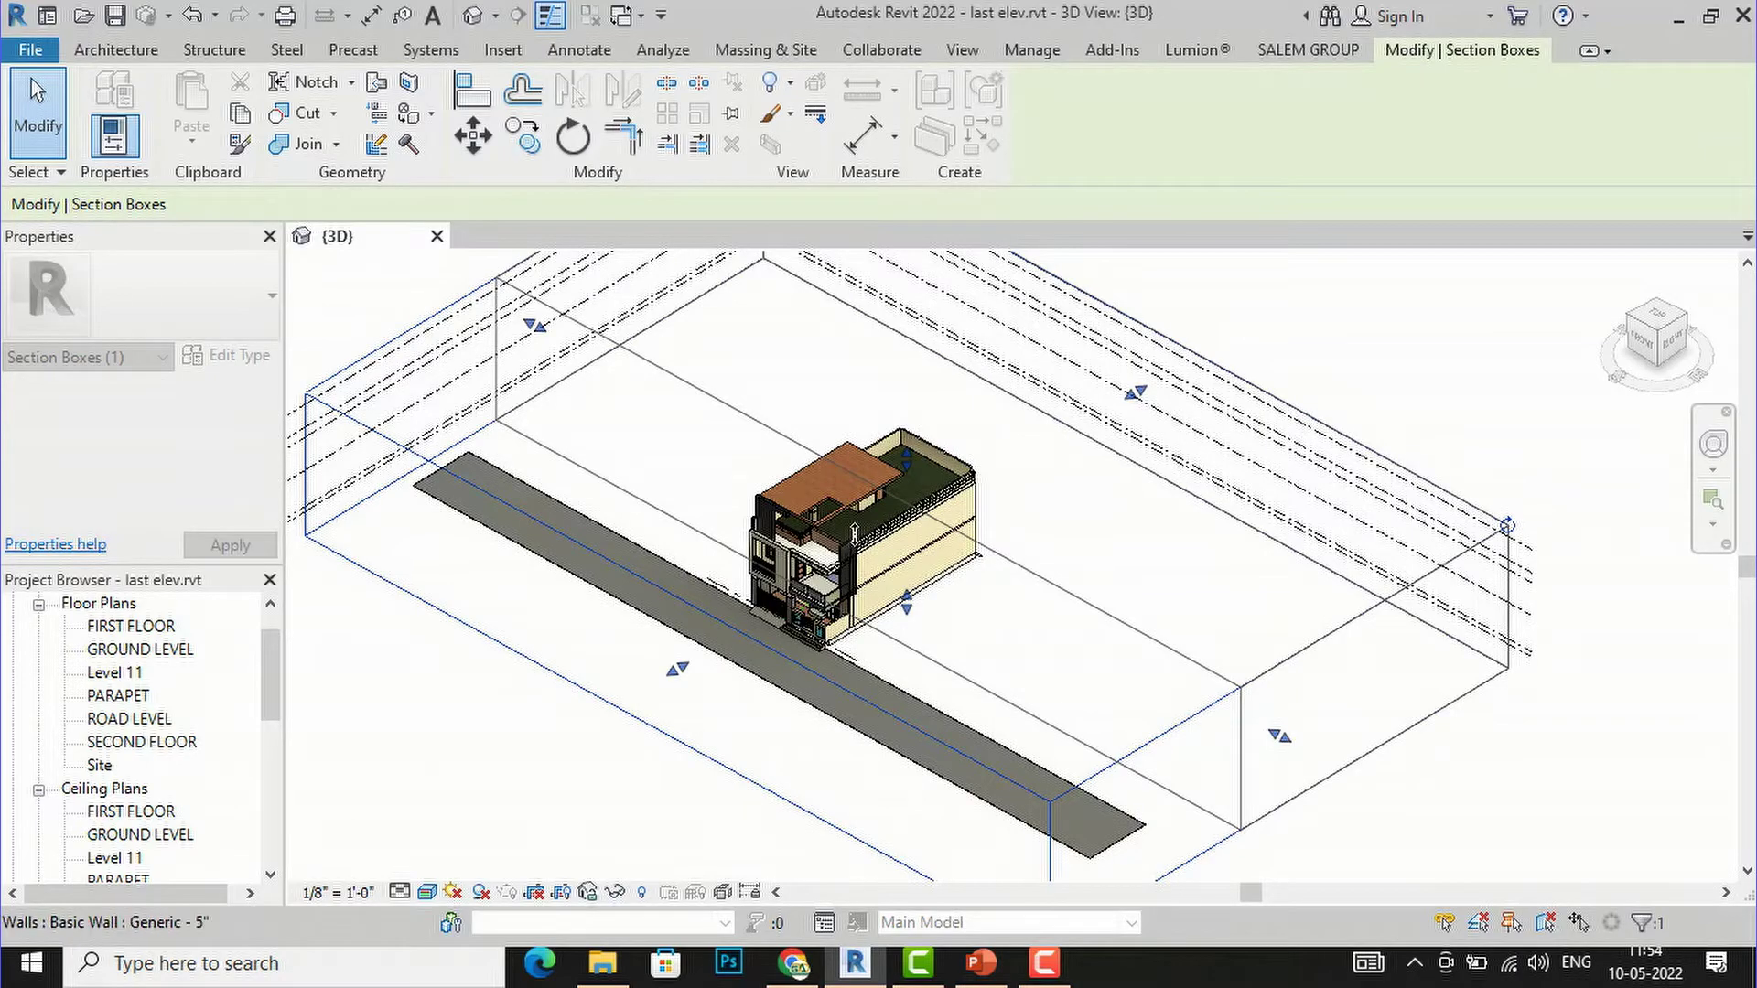
scroll(794, 585, "up", 2)
scroll(794, 586, "up", 5)
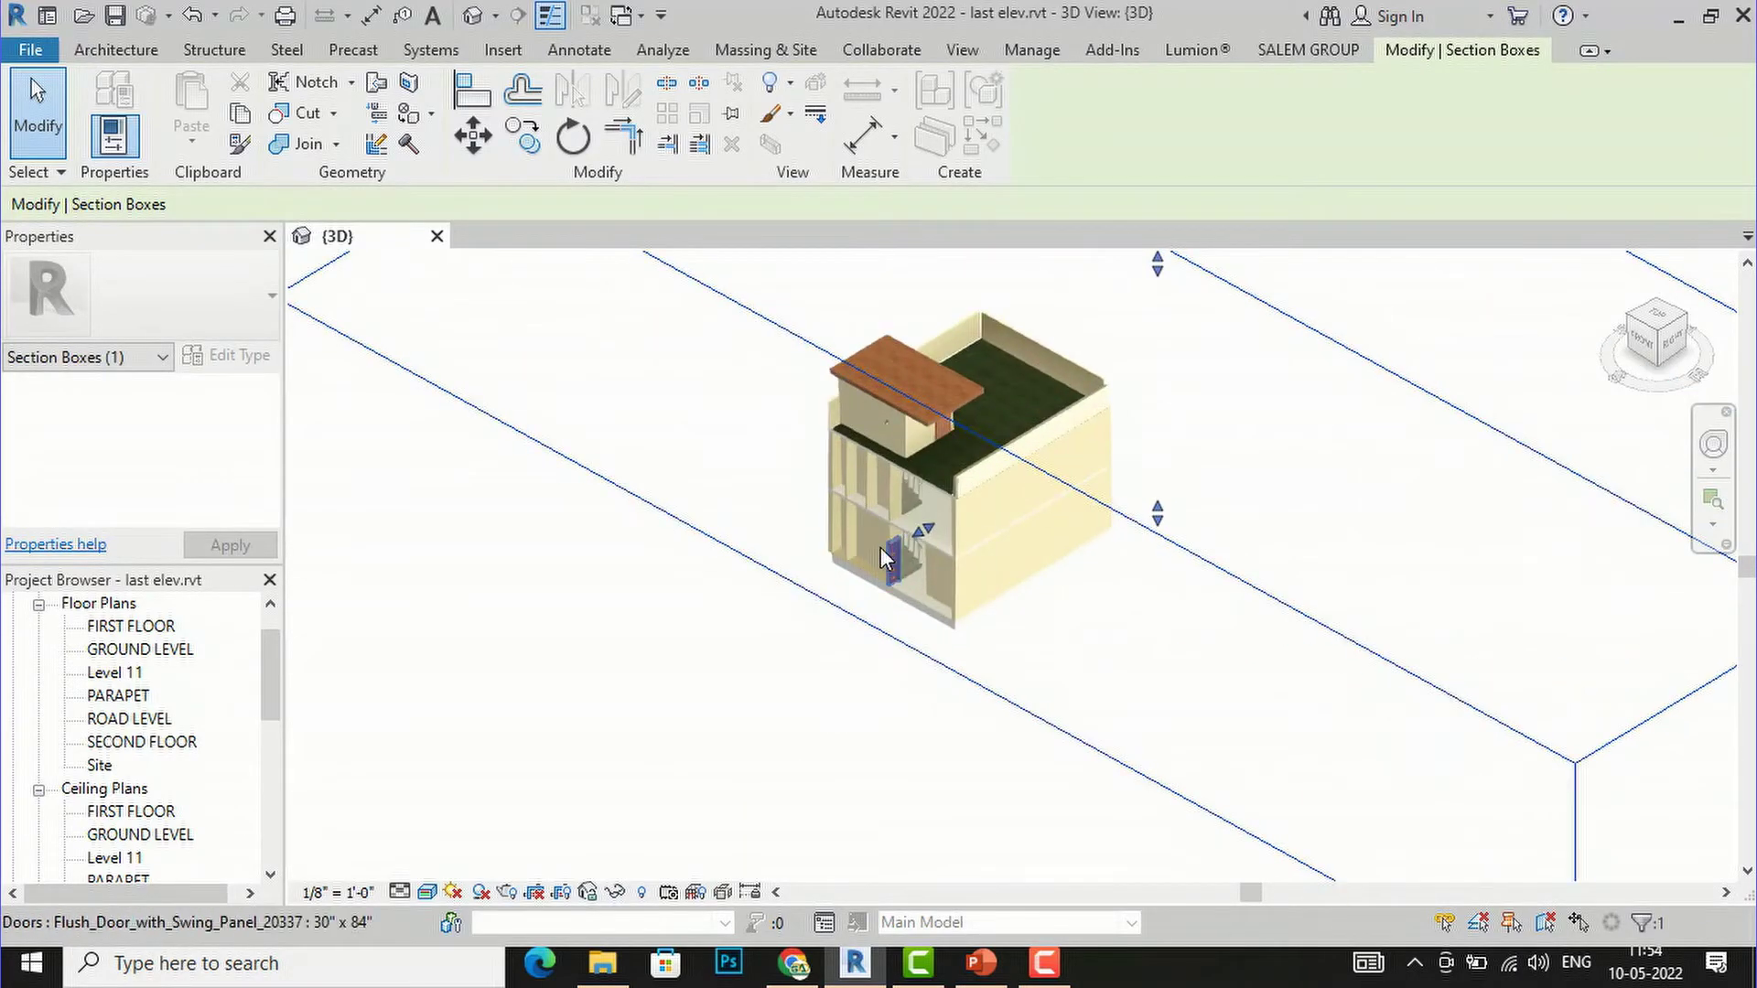
scroll(930, 508, "down", 2)
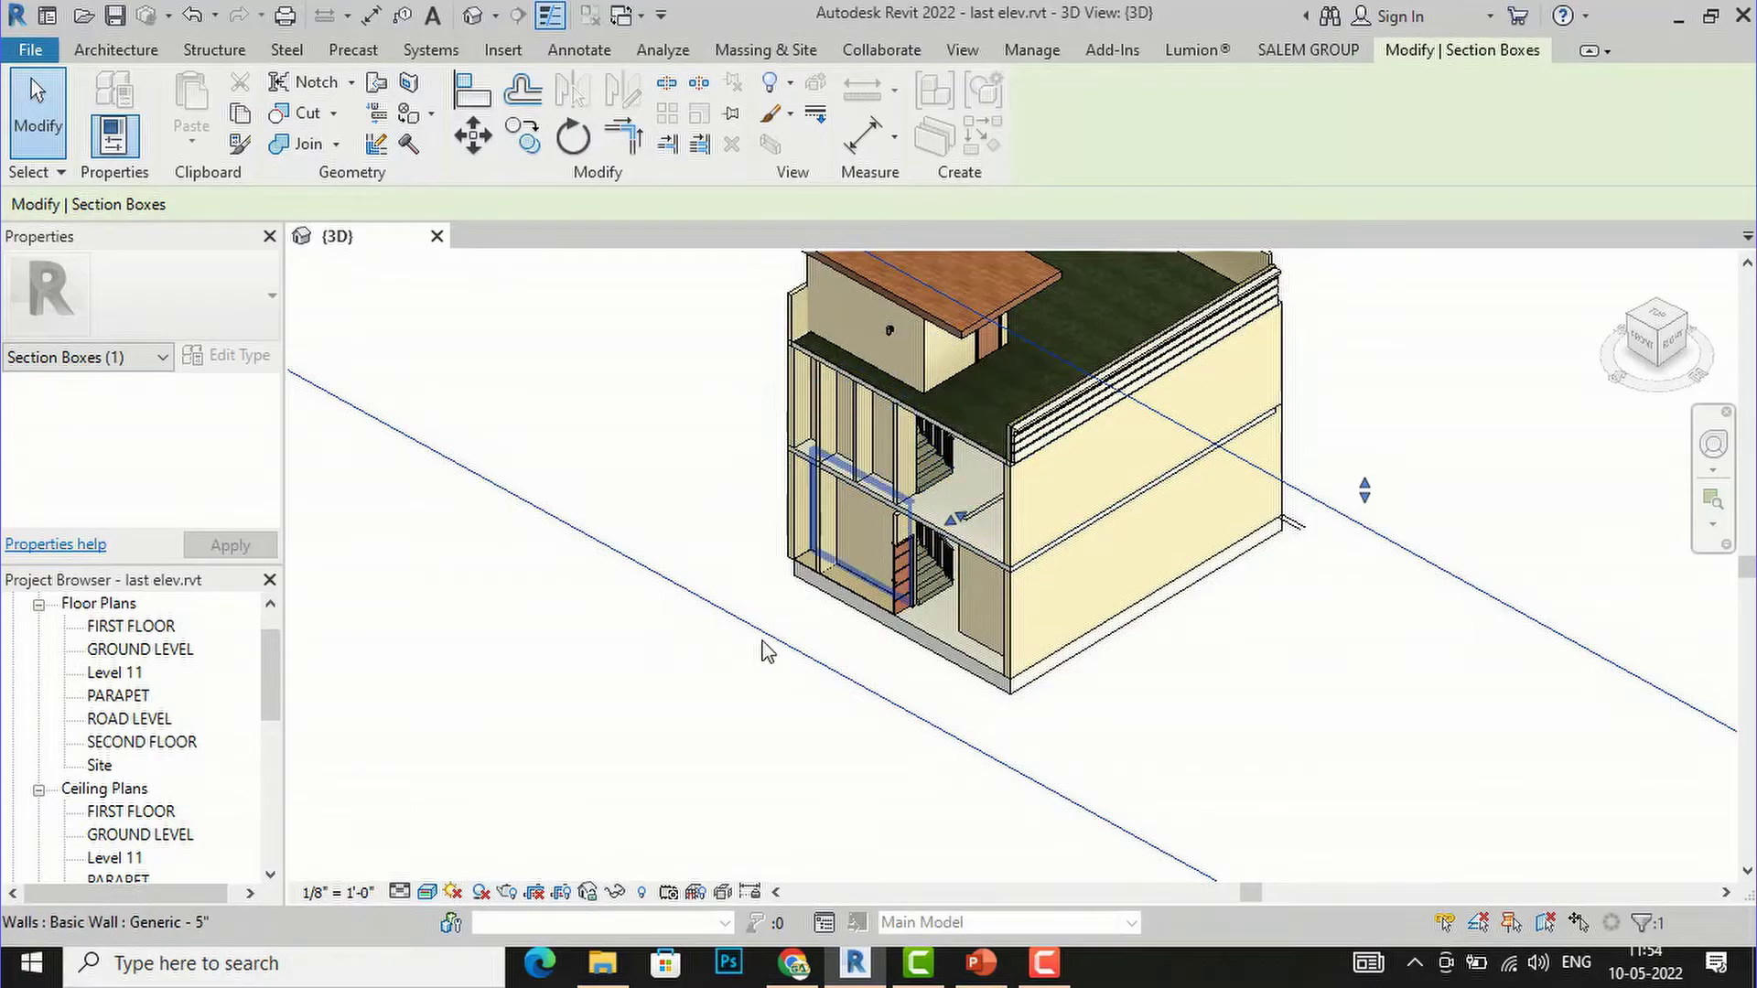
scroll(684, 629, "down", 3)
scroll(686, 629, "down", 2)
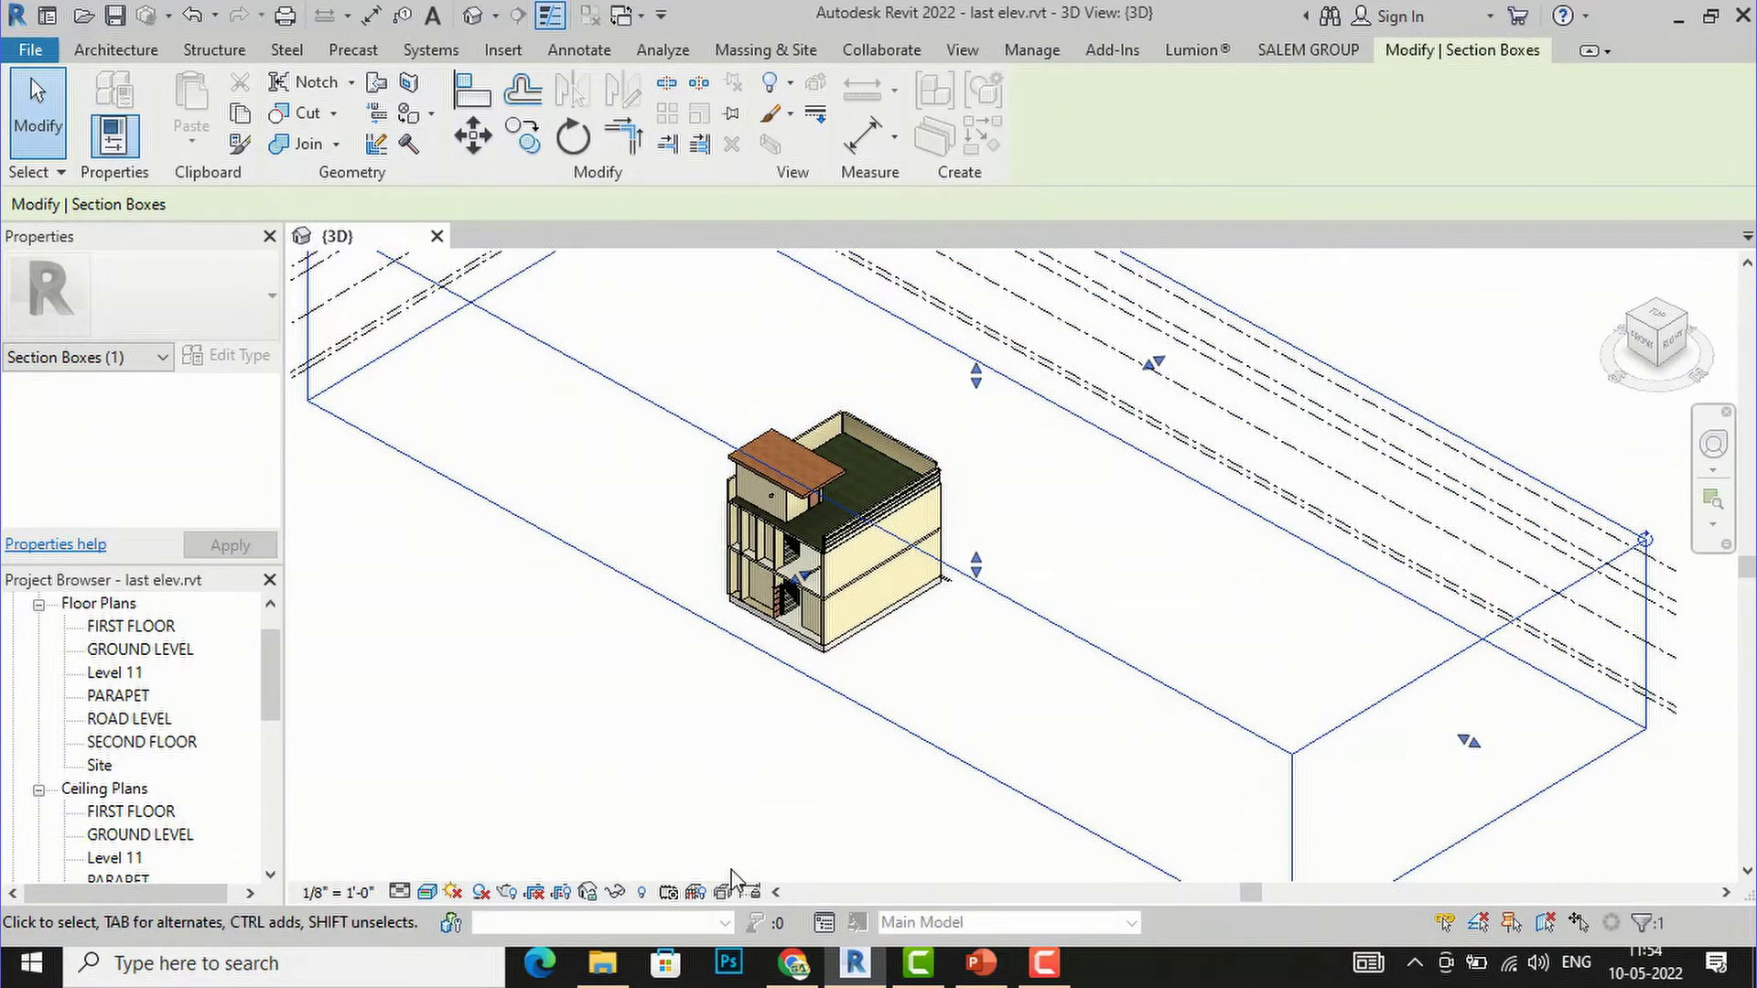
left_click(741, 760)
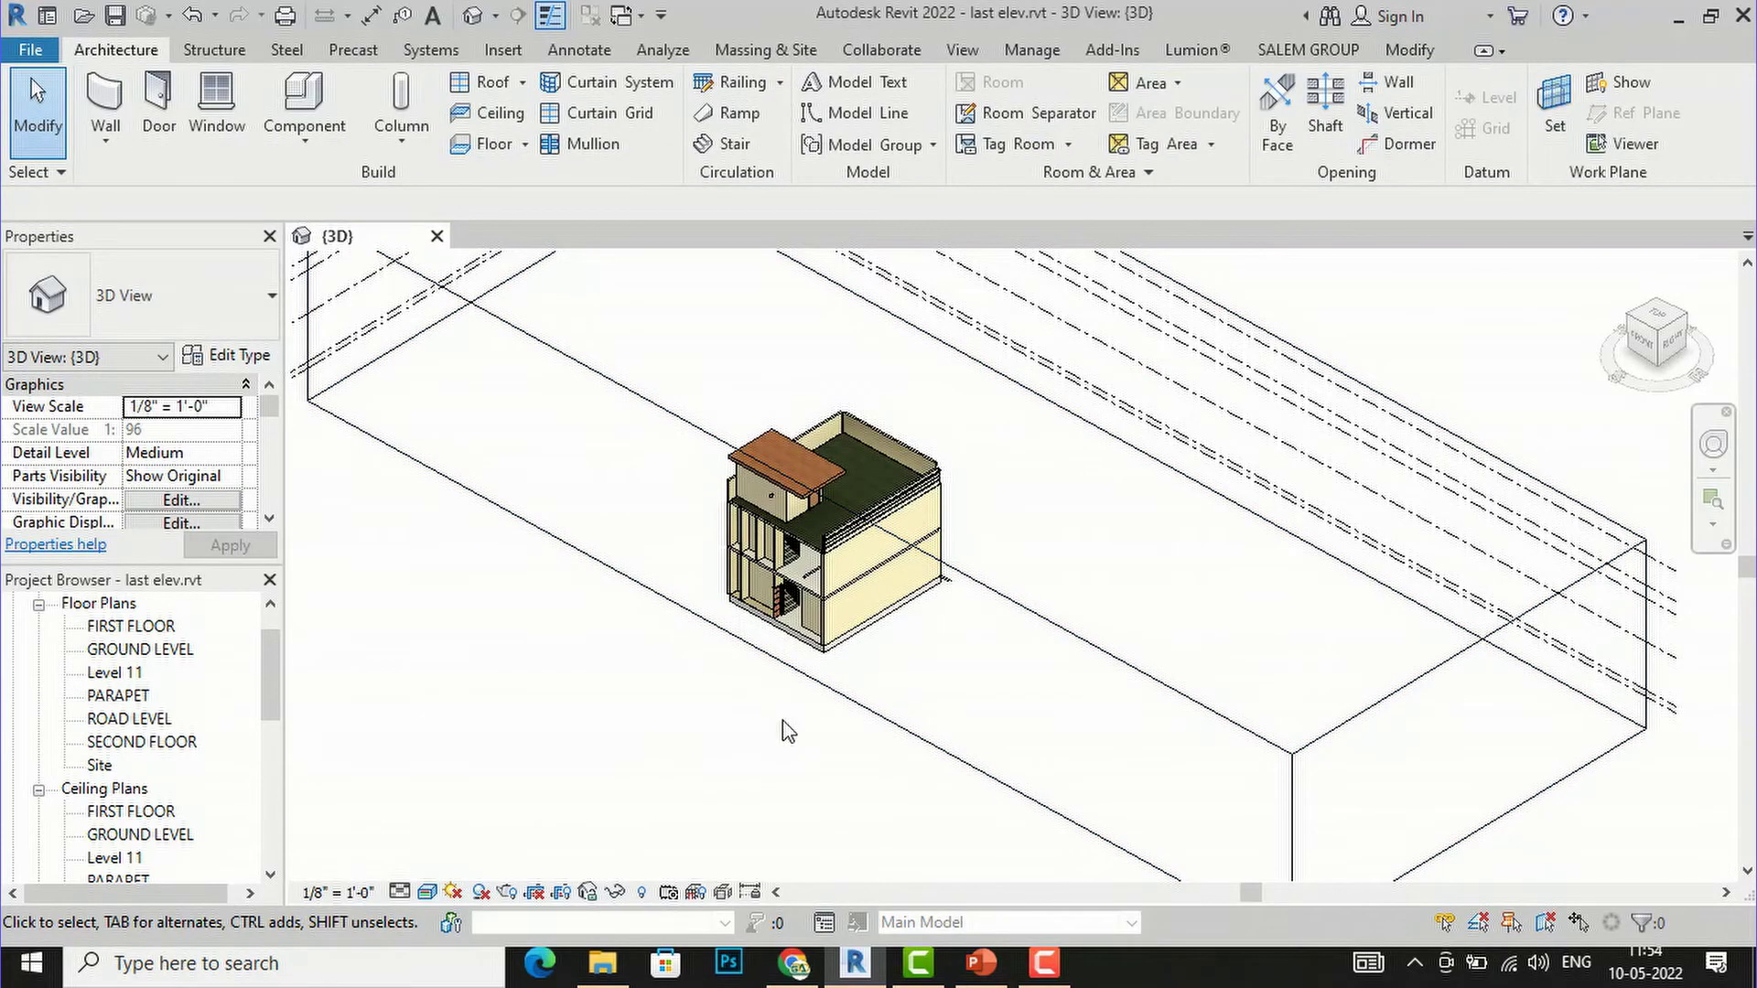
Step: Hide the section box with Hide in View > Category from its right-click menu
left_click(1064, 628)
right_click(1044, 621)
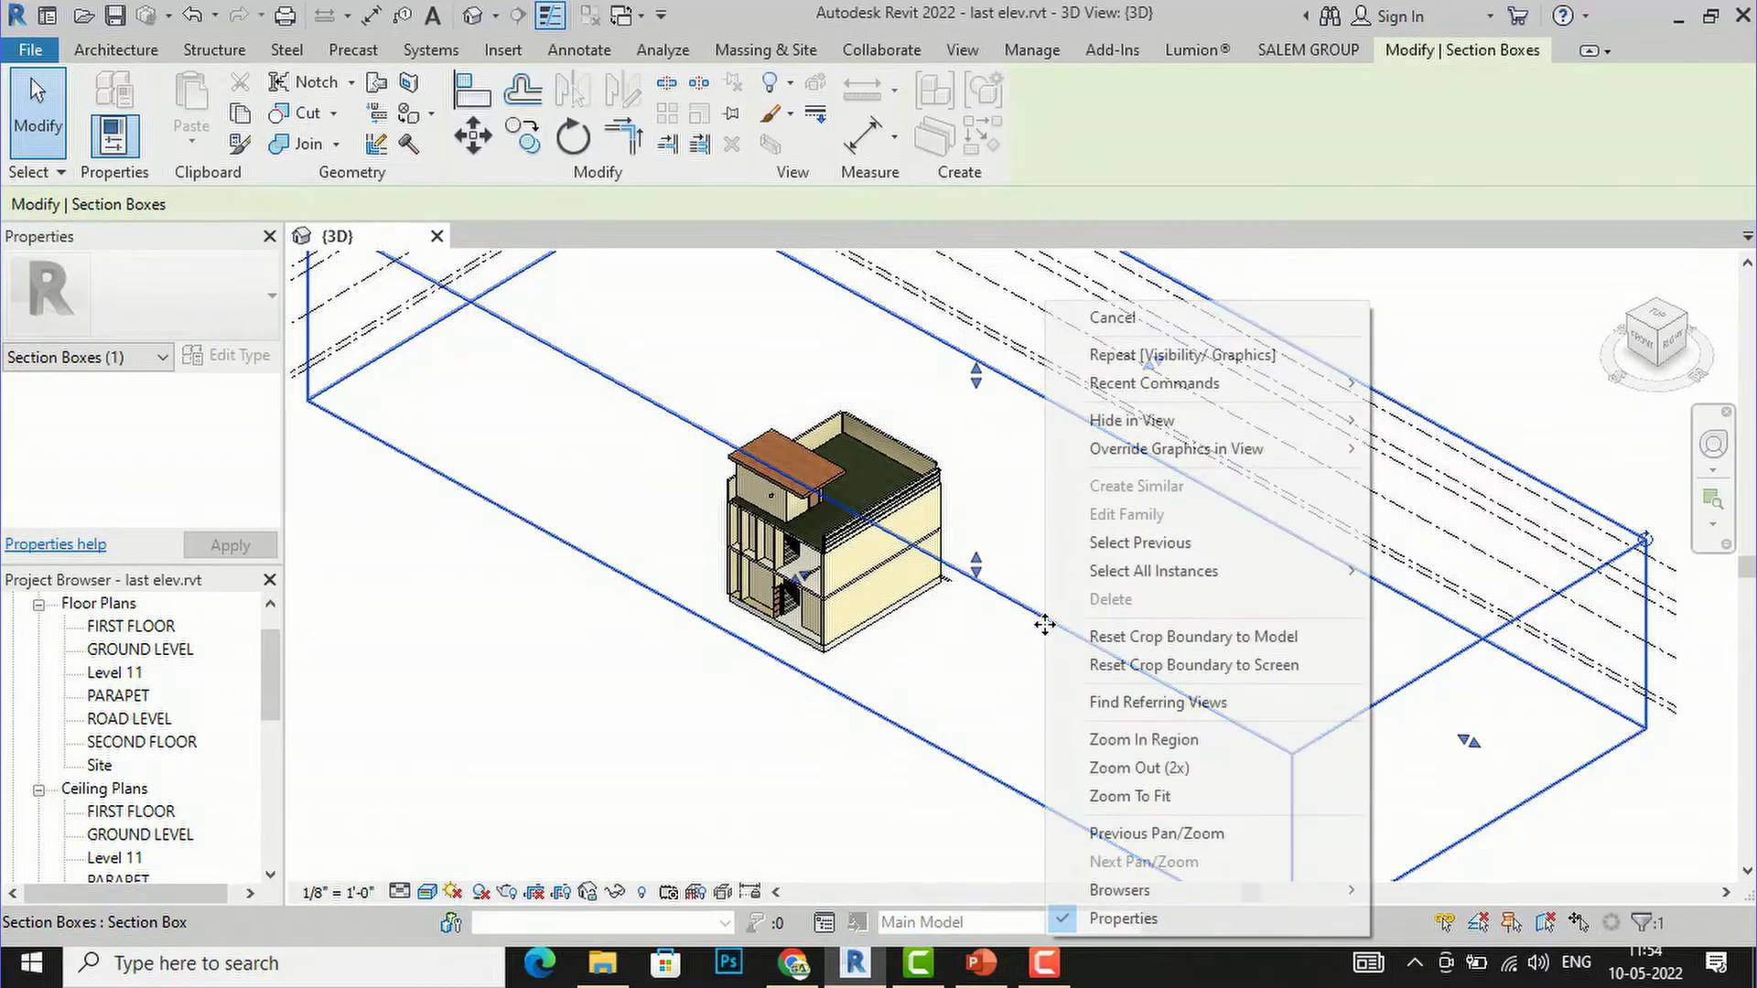
mouse_move(1151, 425)
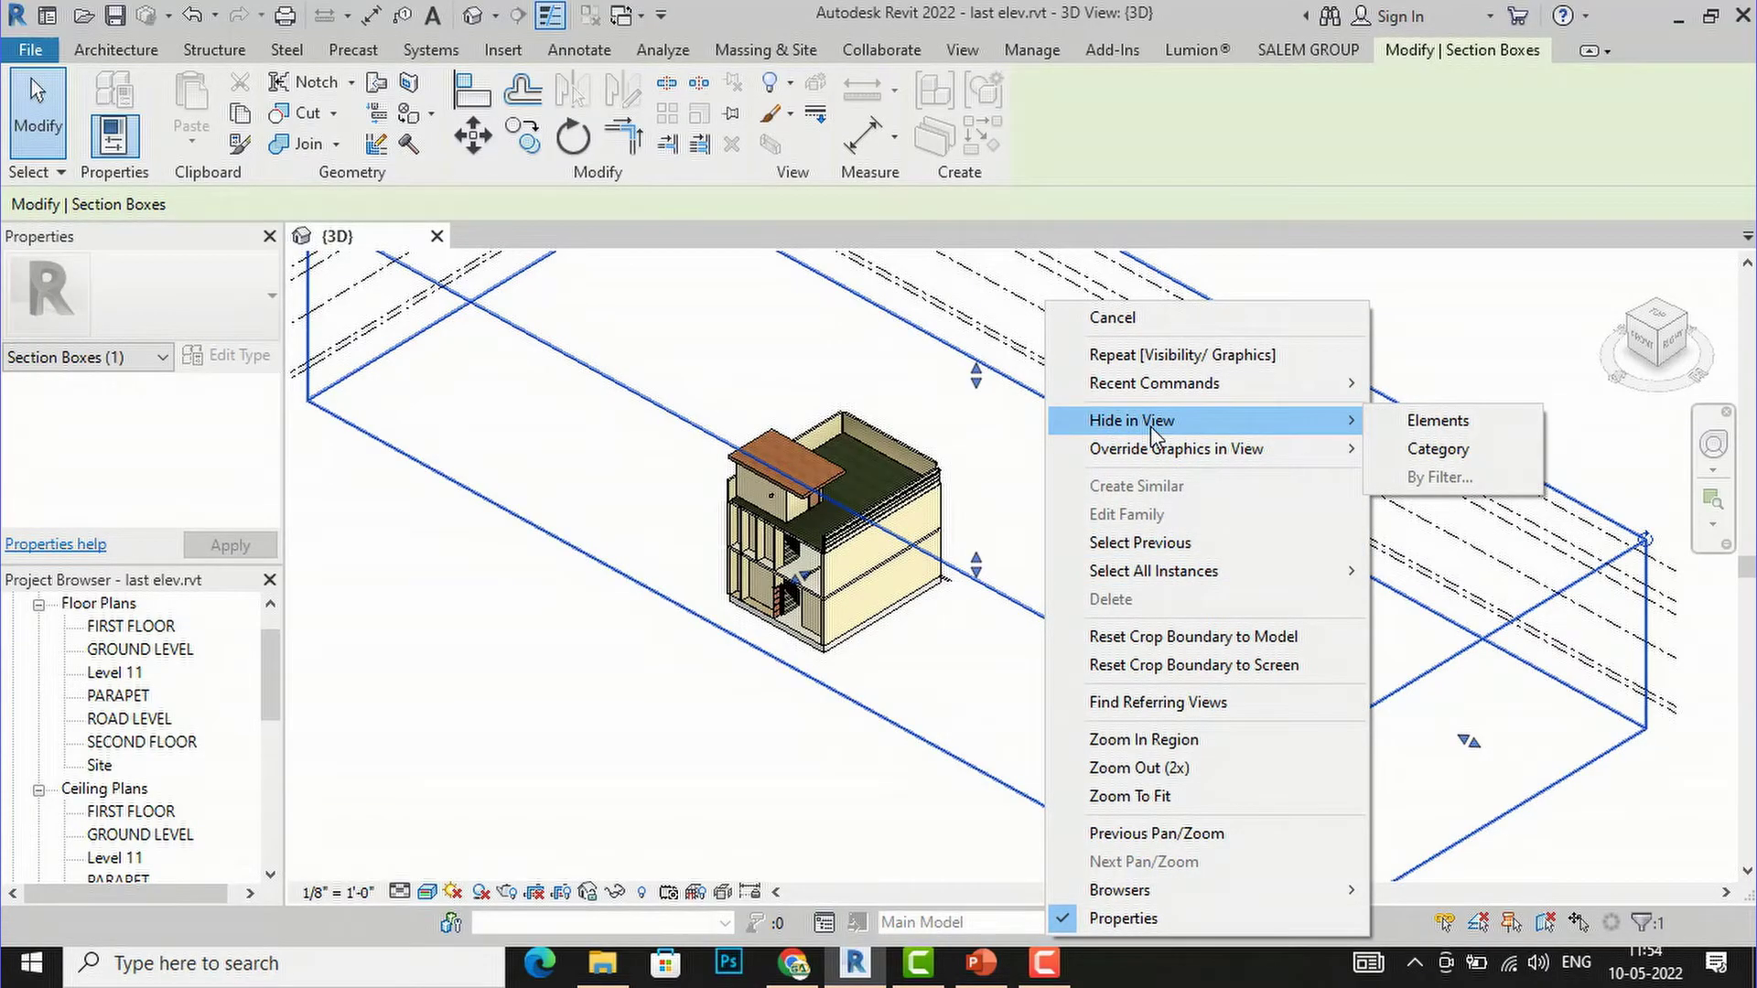
left_click(1434, 451)
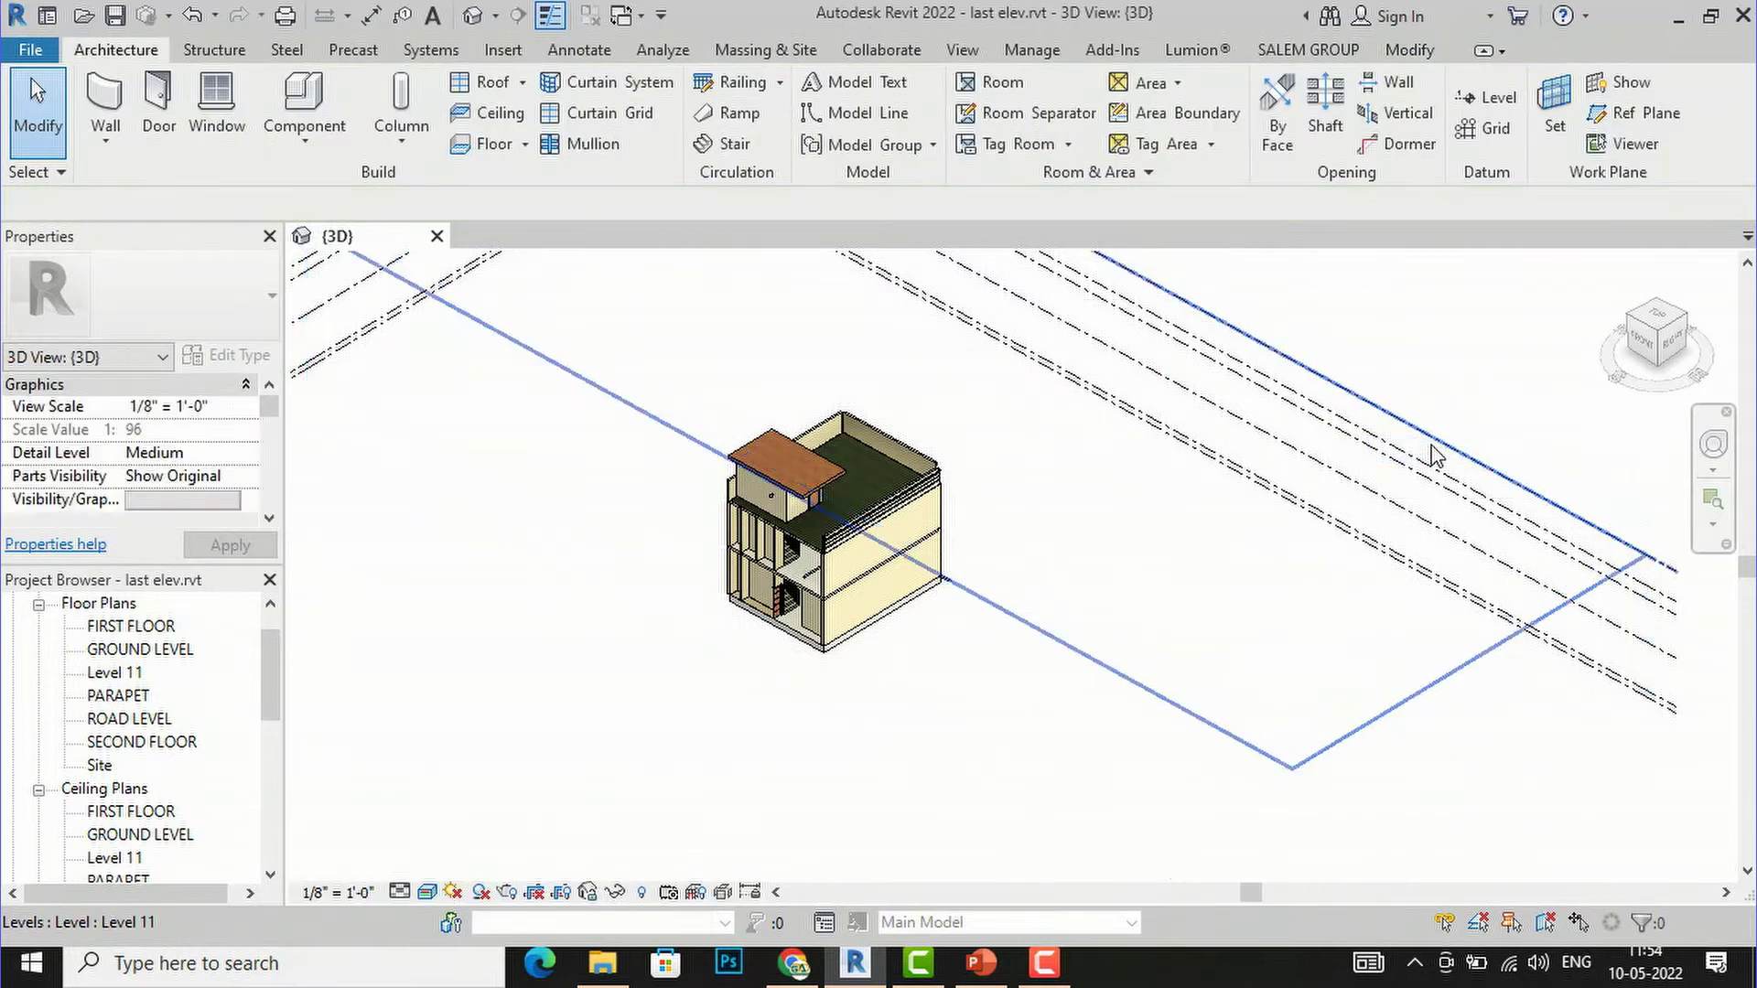
scroll(673, 668, "down", 2)
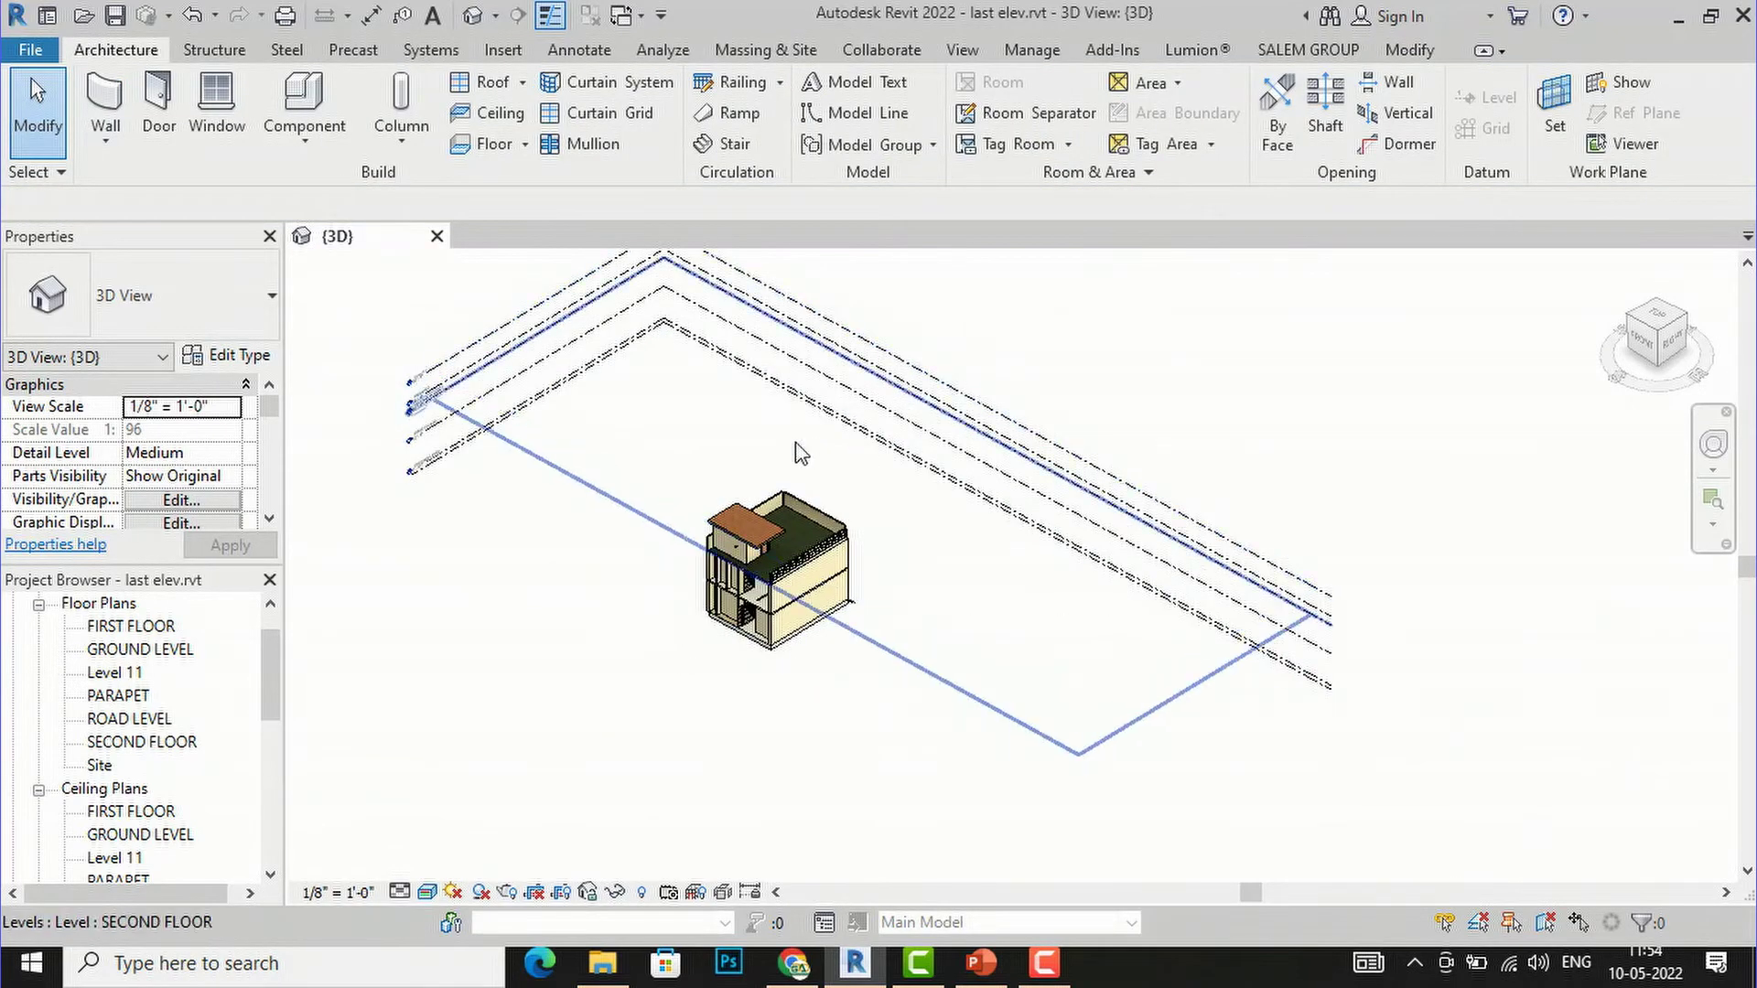
scroll(639, 534, "up", 1)
scroll(636, 531, "up", 2)
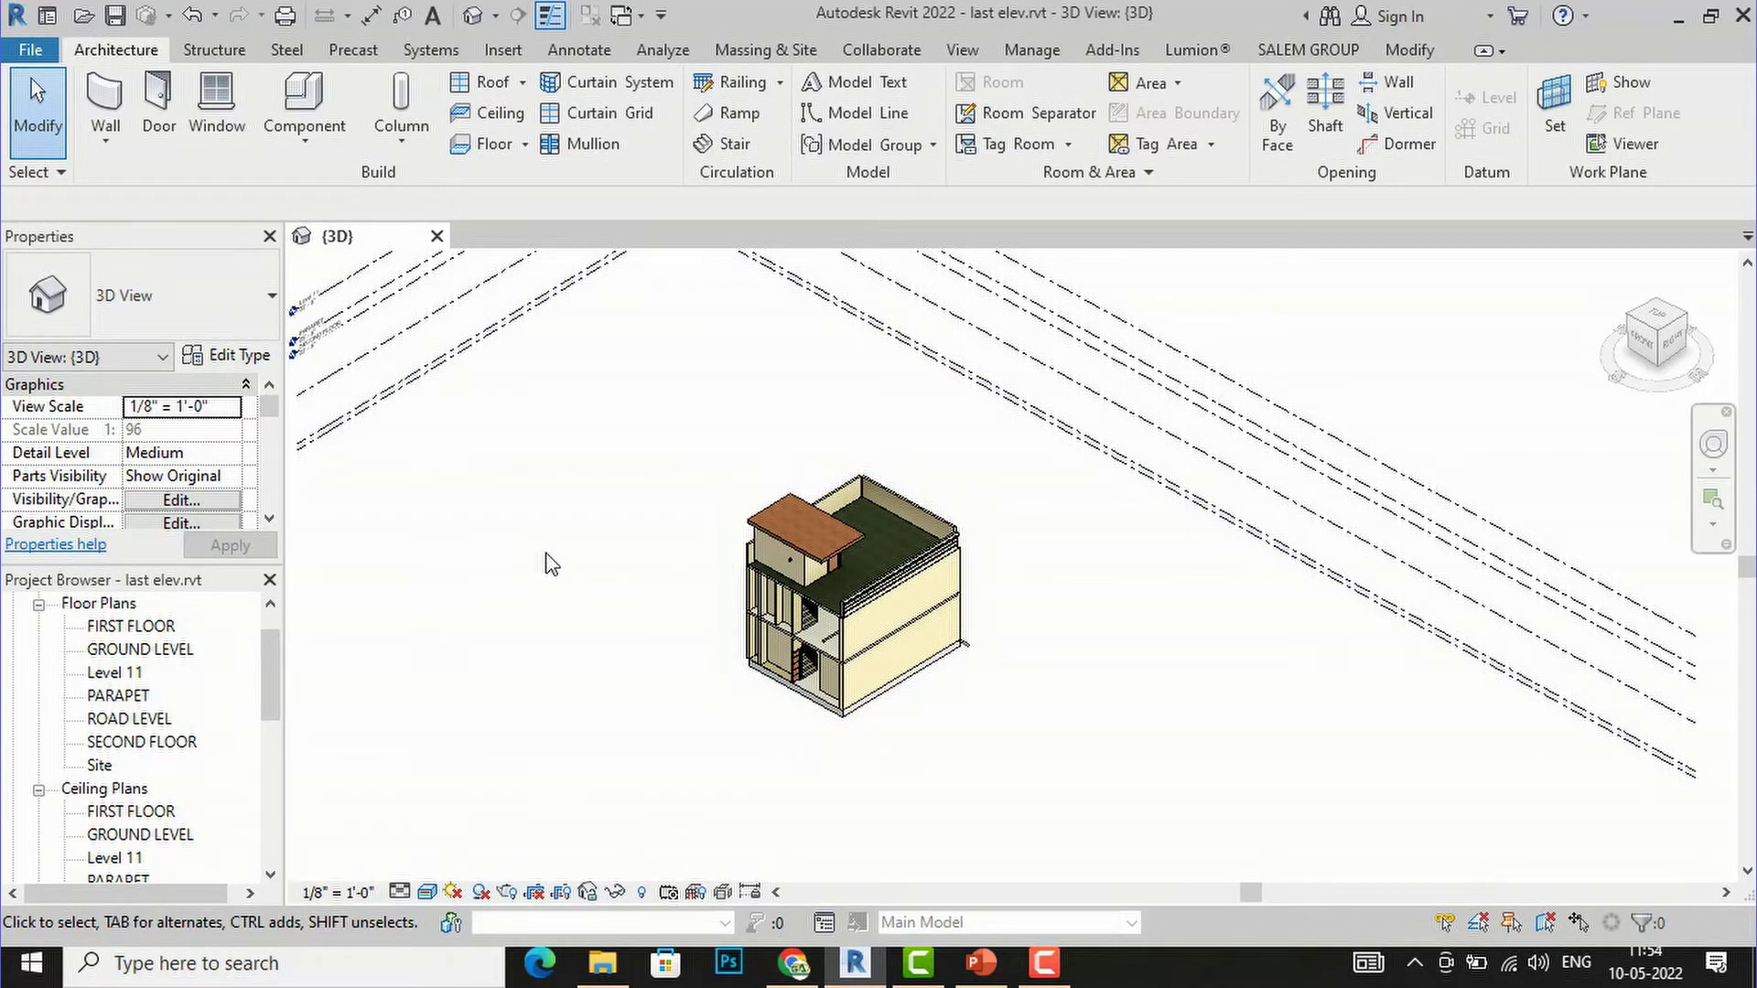
Step: Reveal hidden elements and drag the section box top down to cut the house below the roof
left_click(646, 894)
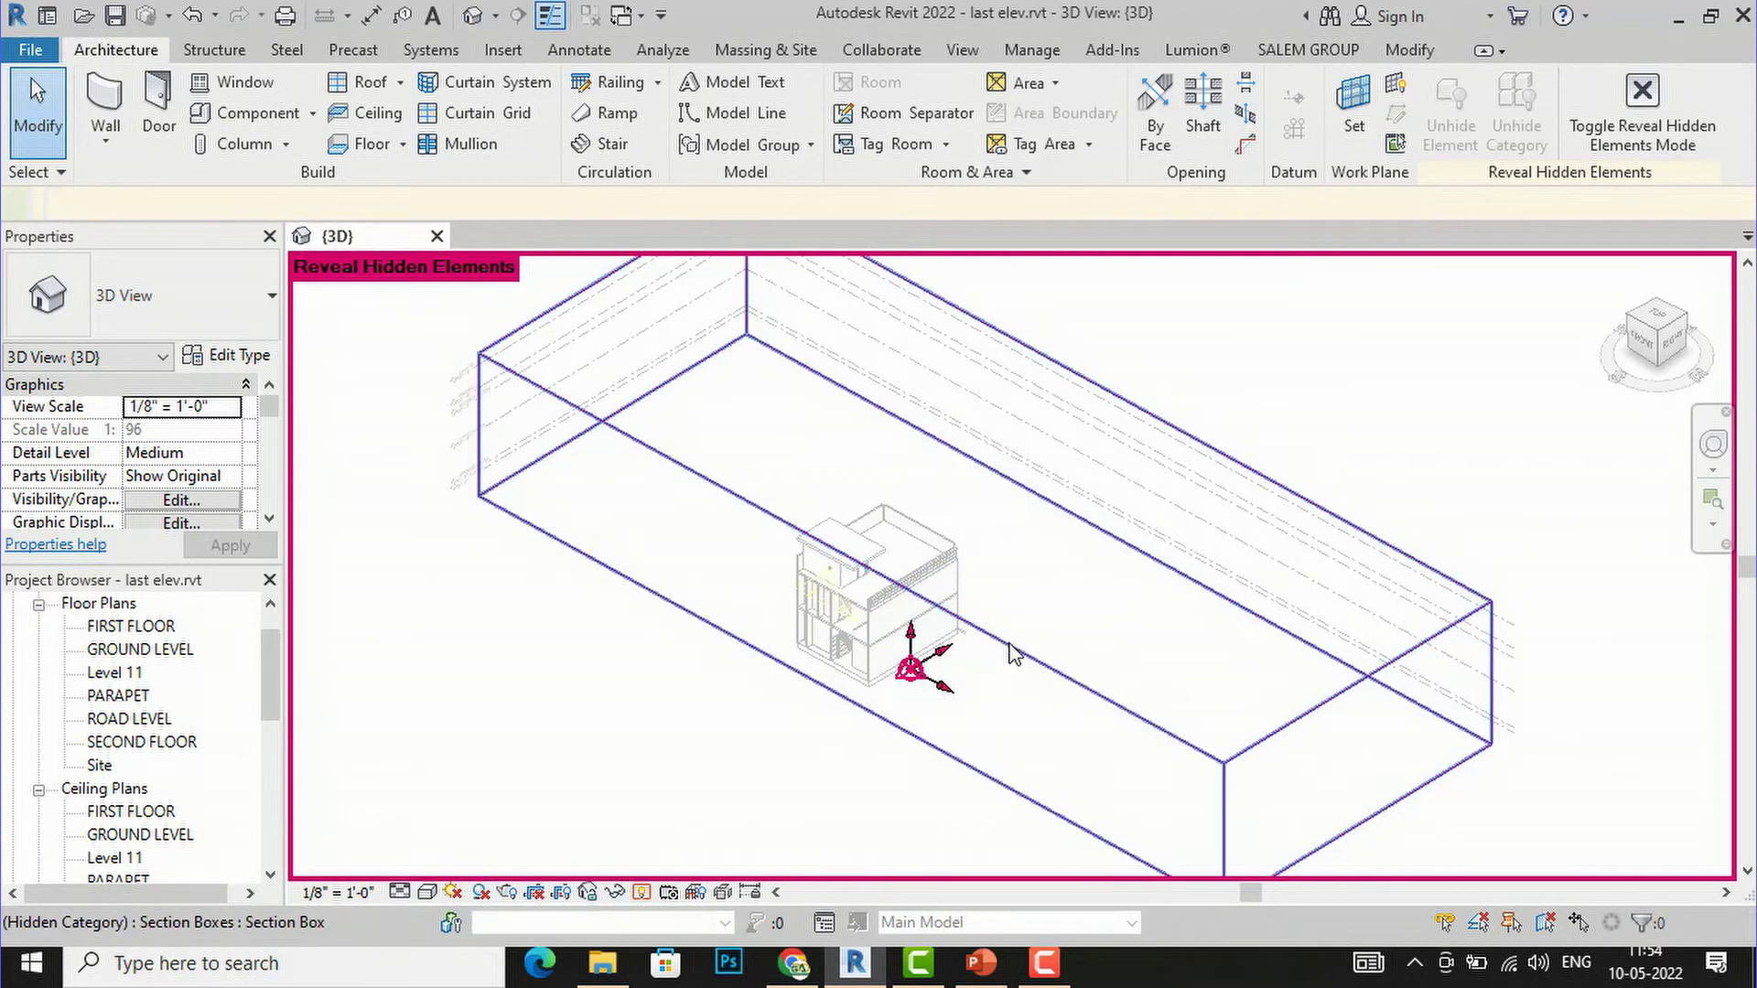
left_click(1014, 653)
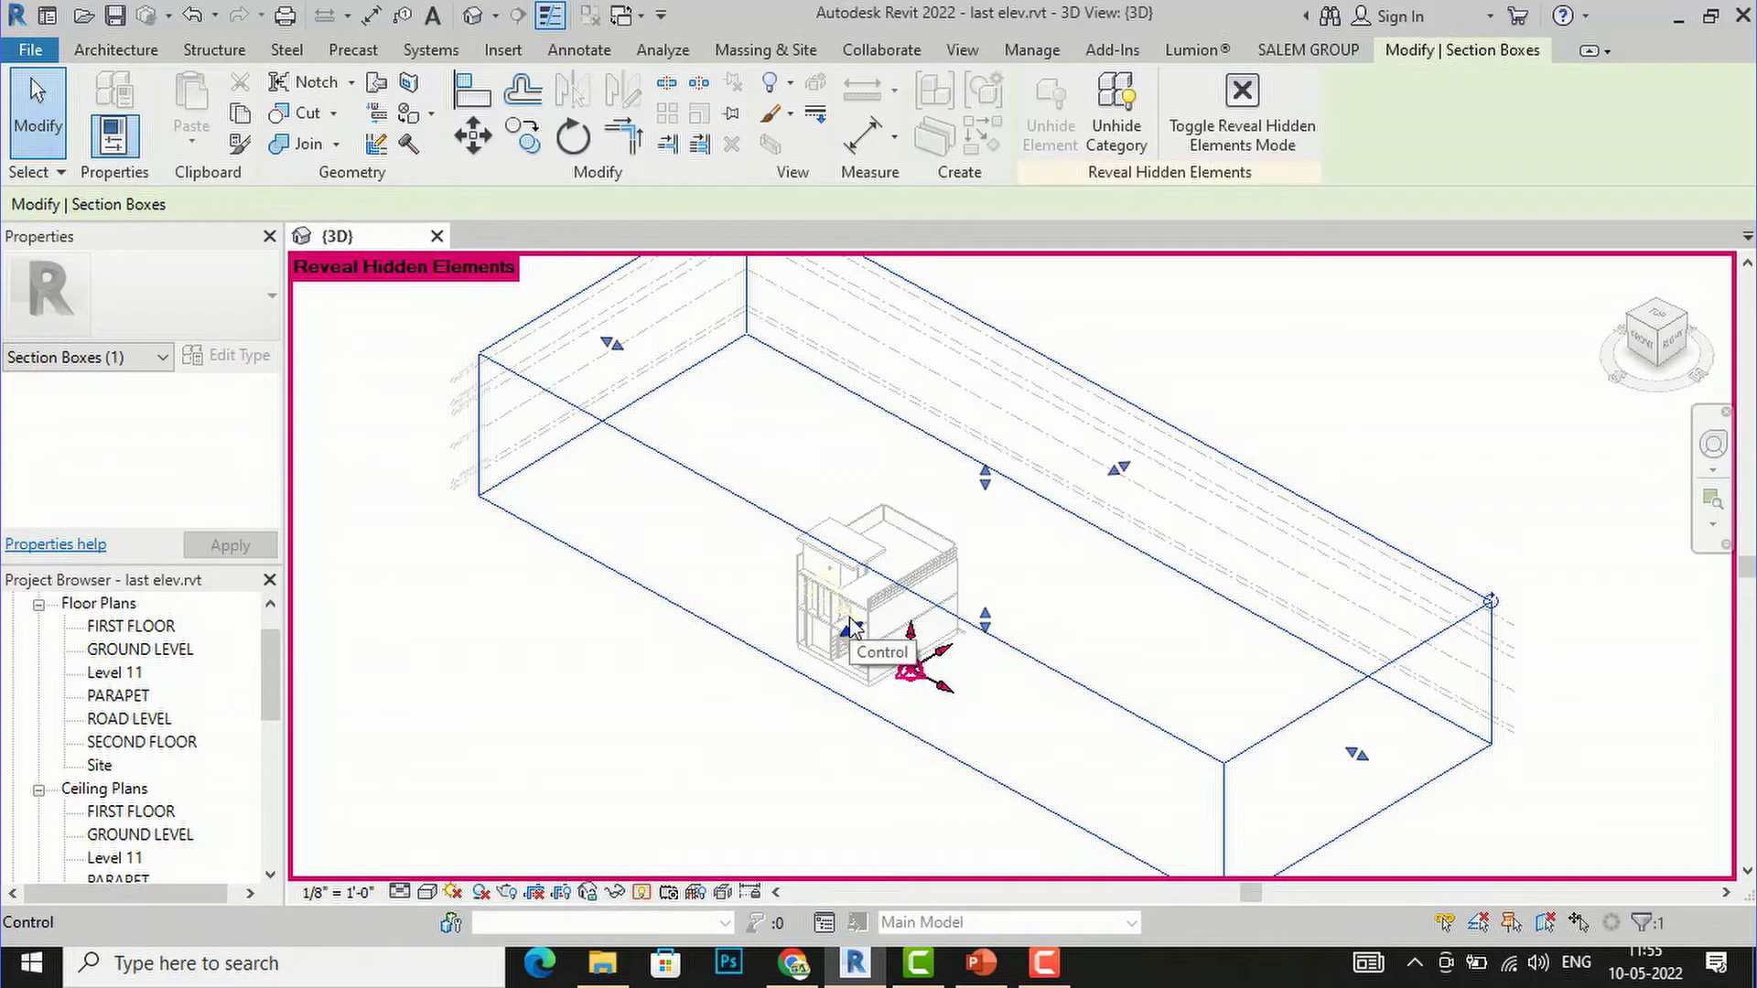
left_click_drag(849, 641, 719, 730)
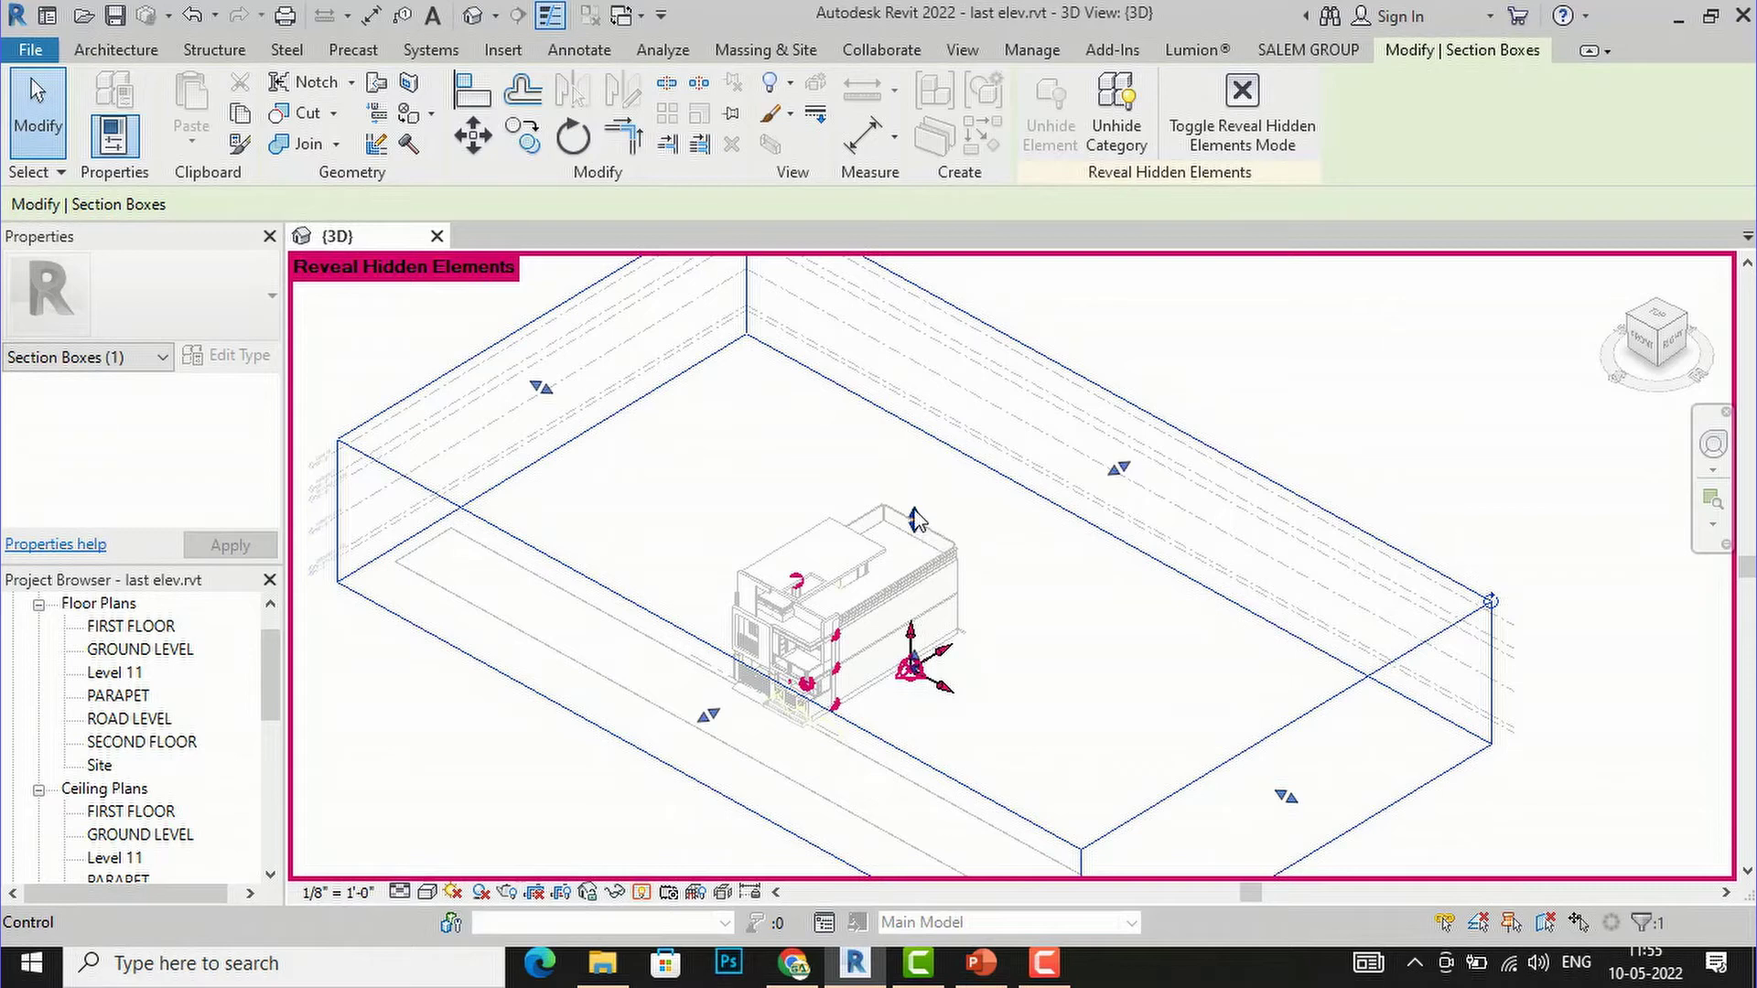
left_click_drag(913, 526, 911, 598)
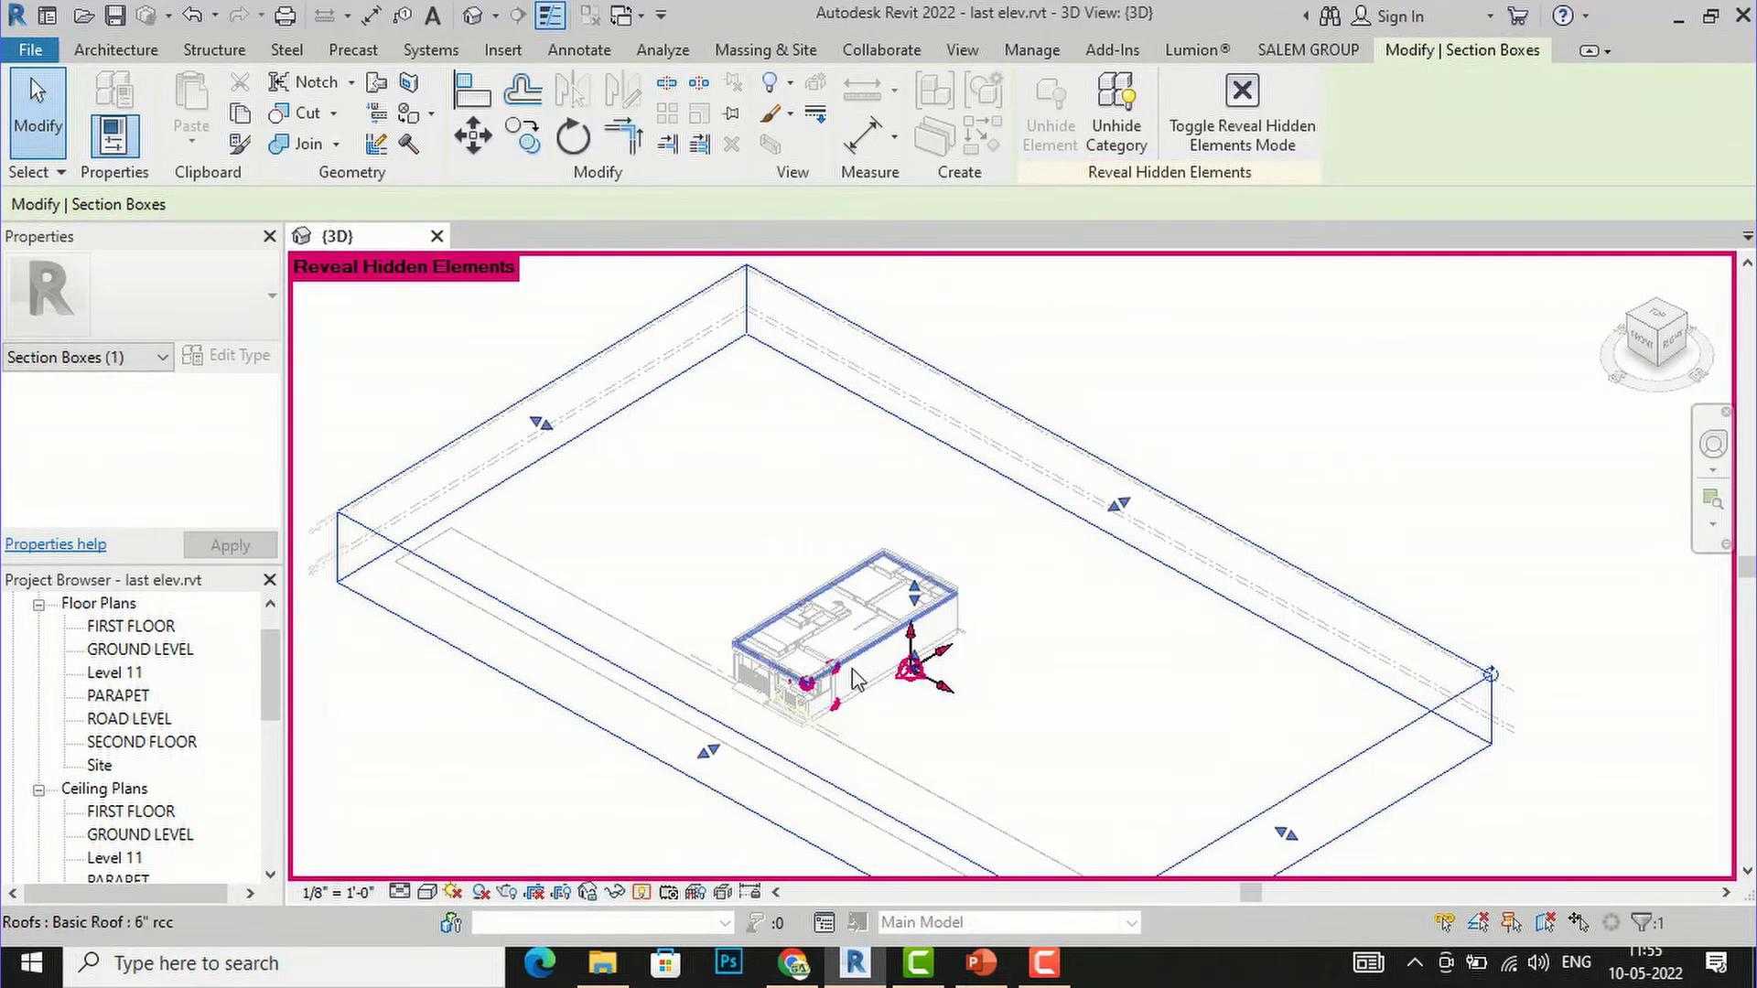
scroll(857, 679, "up", 2)
scroll(857, 679, "down", 2)
scroll(901, 529, "down", 2)
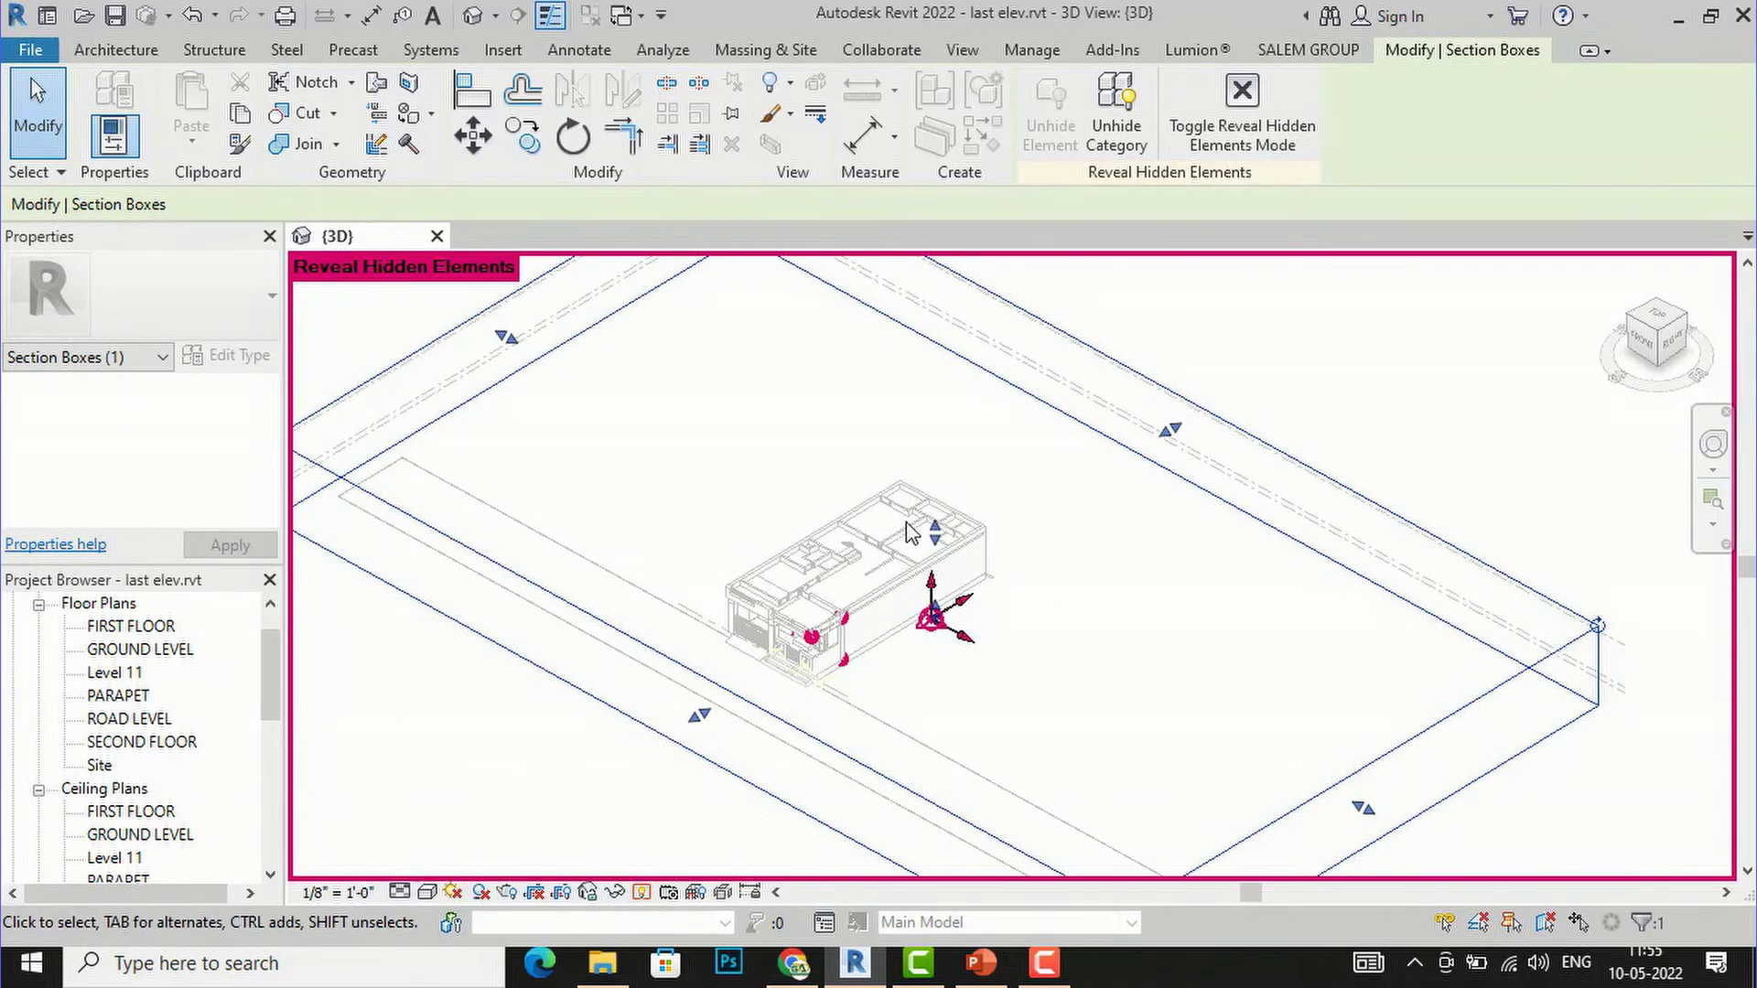
left_click_drag(944, 533, 934, 541)
scroll(800, 568, "up", 2)
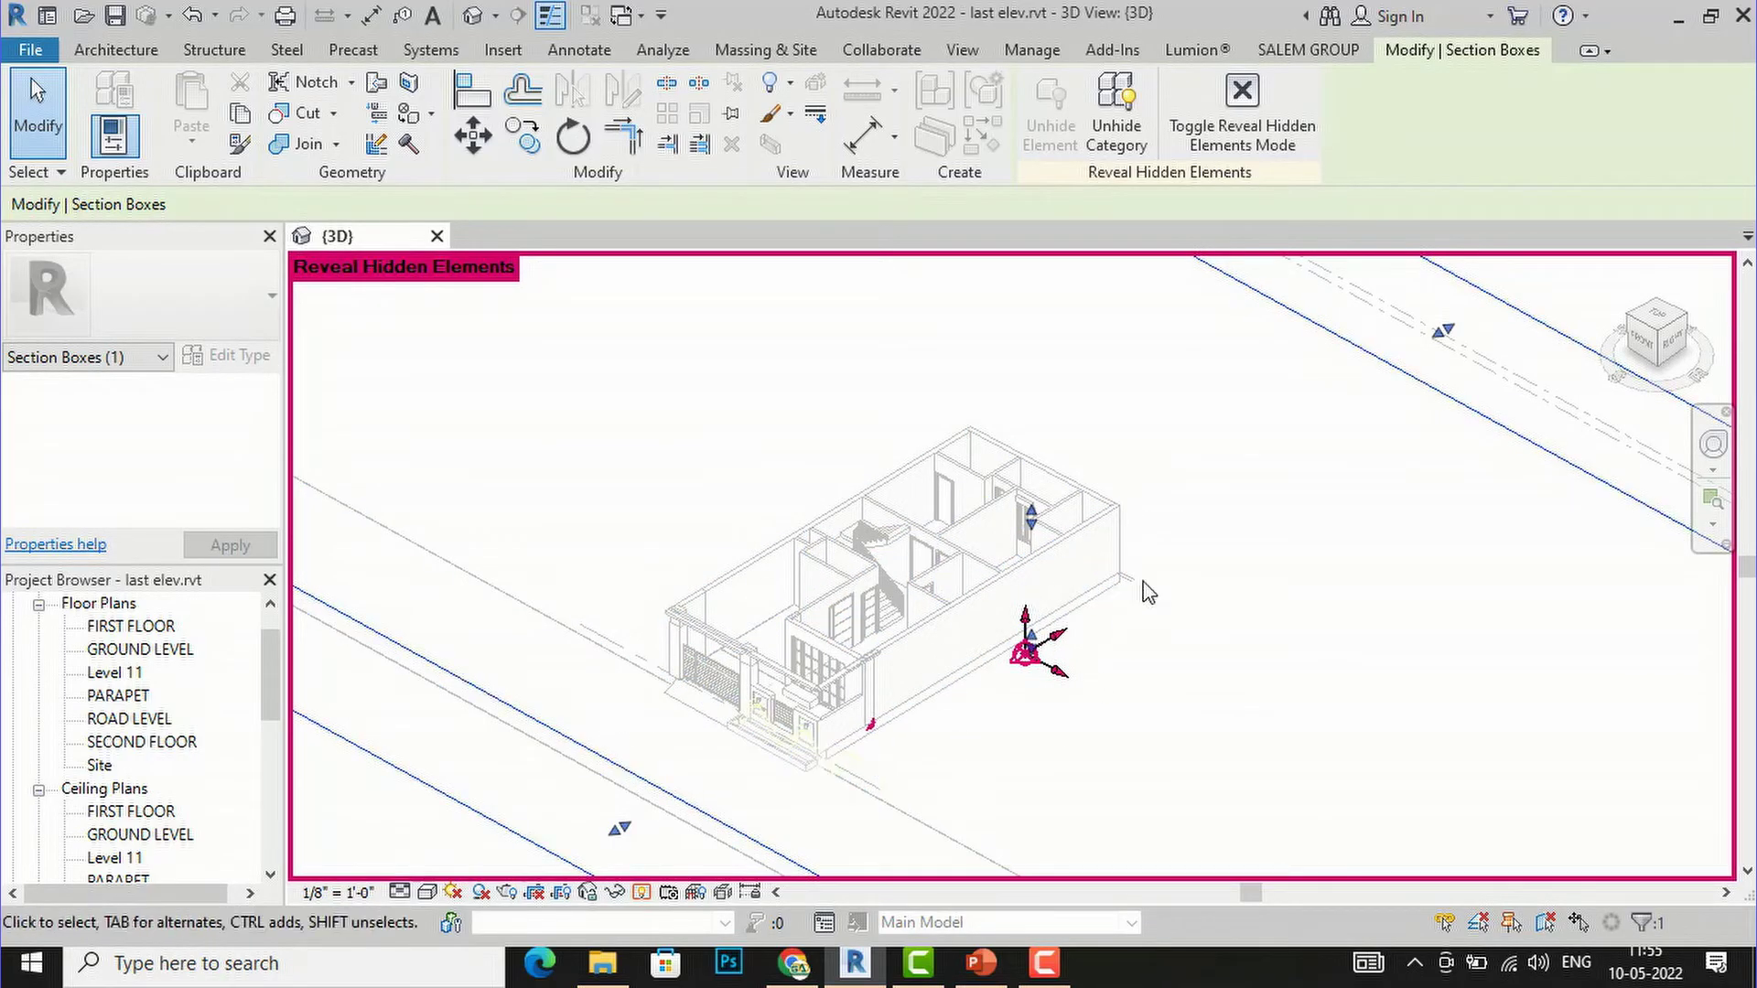
Step: Close Reveal Hidden Elements and orbit to a steeper top-down view of the cut-open house
left_click(641, 893)
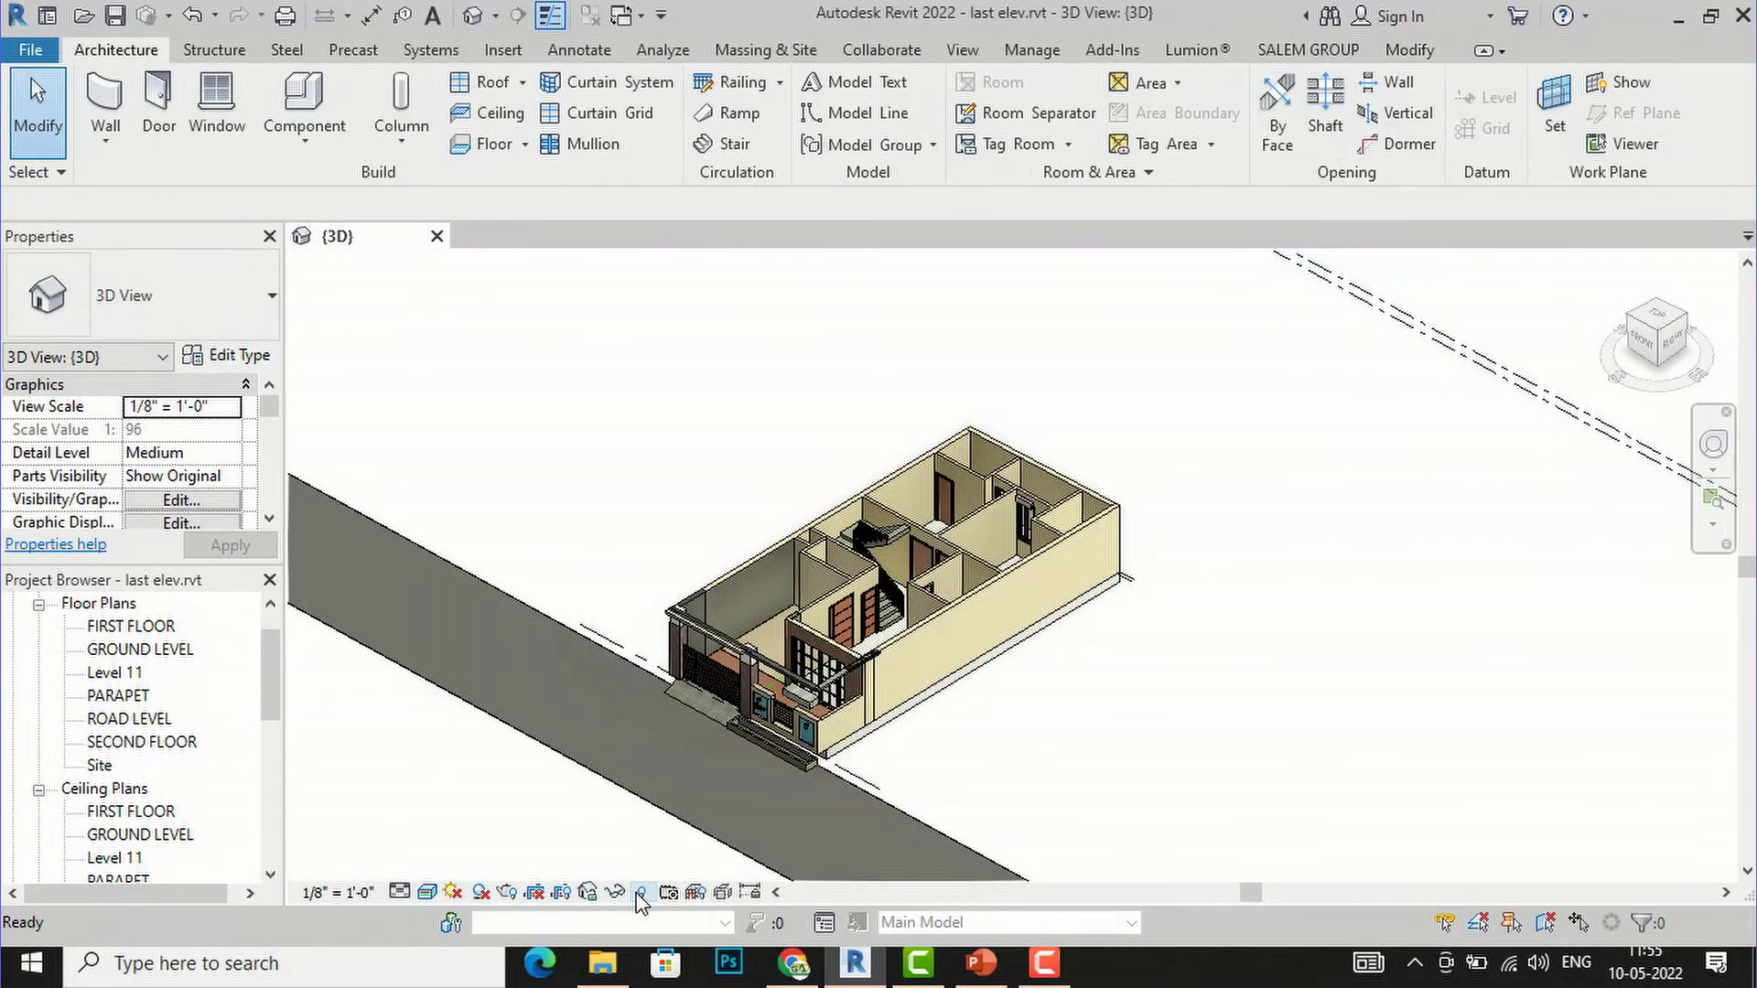
scroll(650, 690, "up", 4)
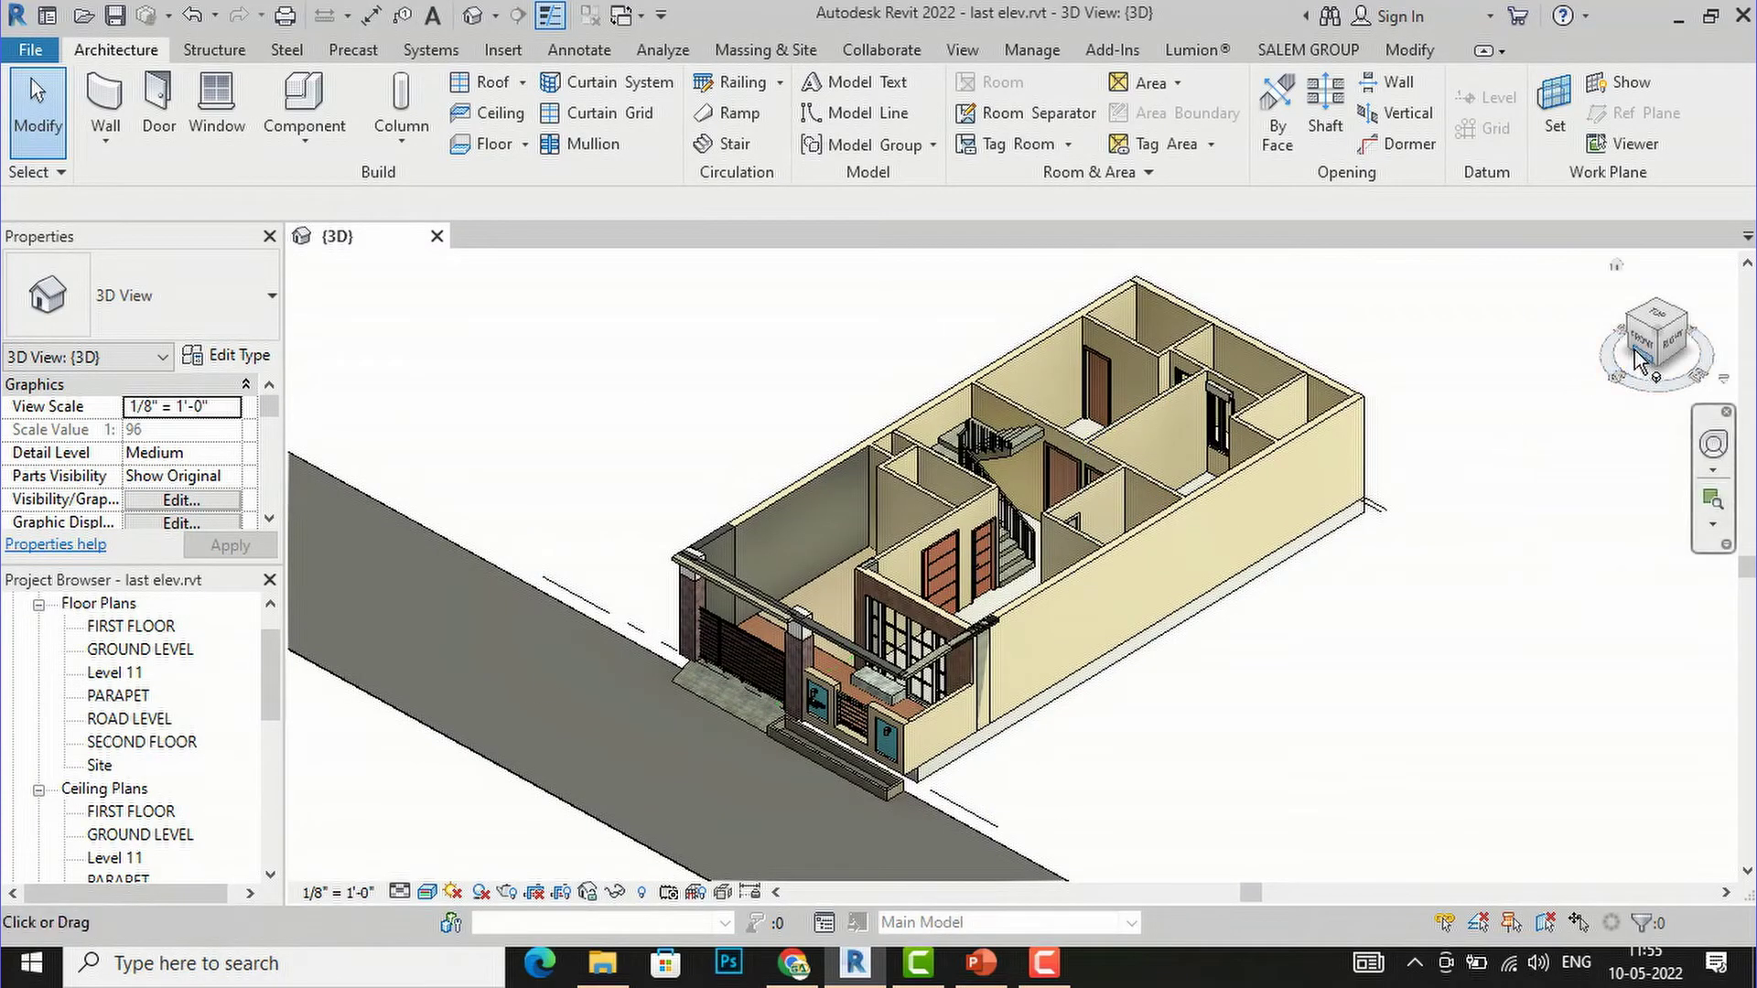
left_click_drag(1661, 352, 1679, 321)
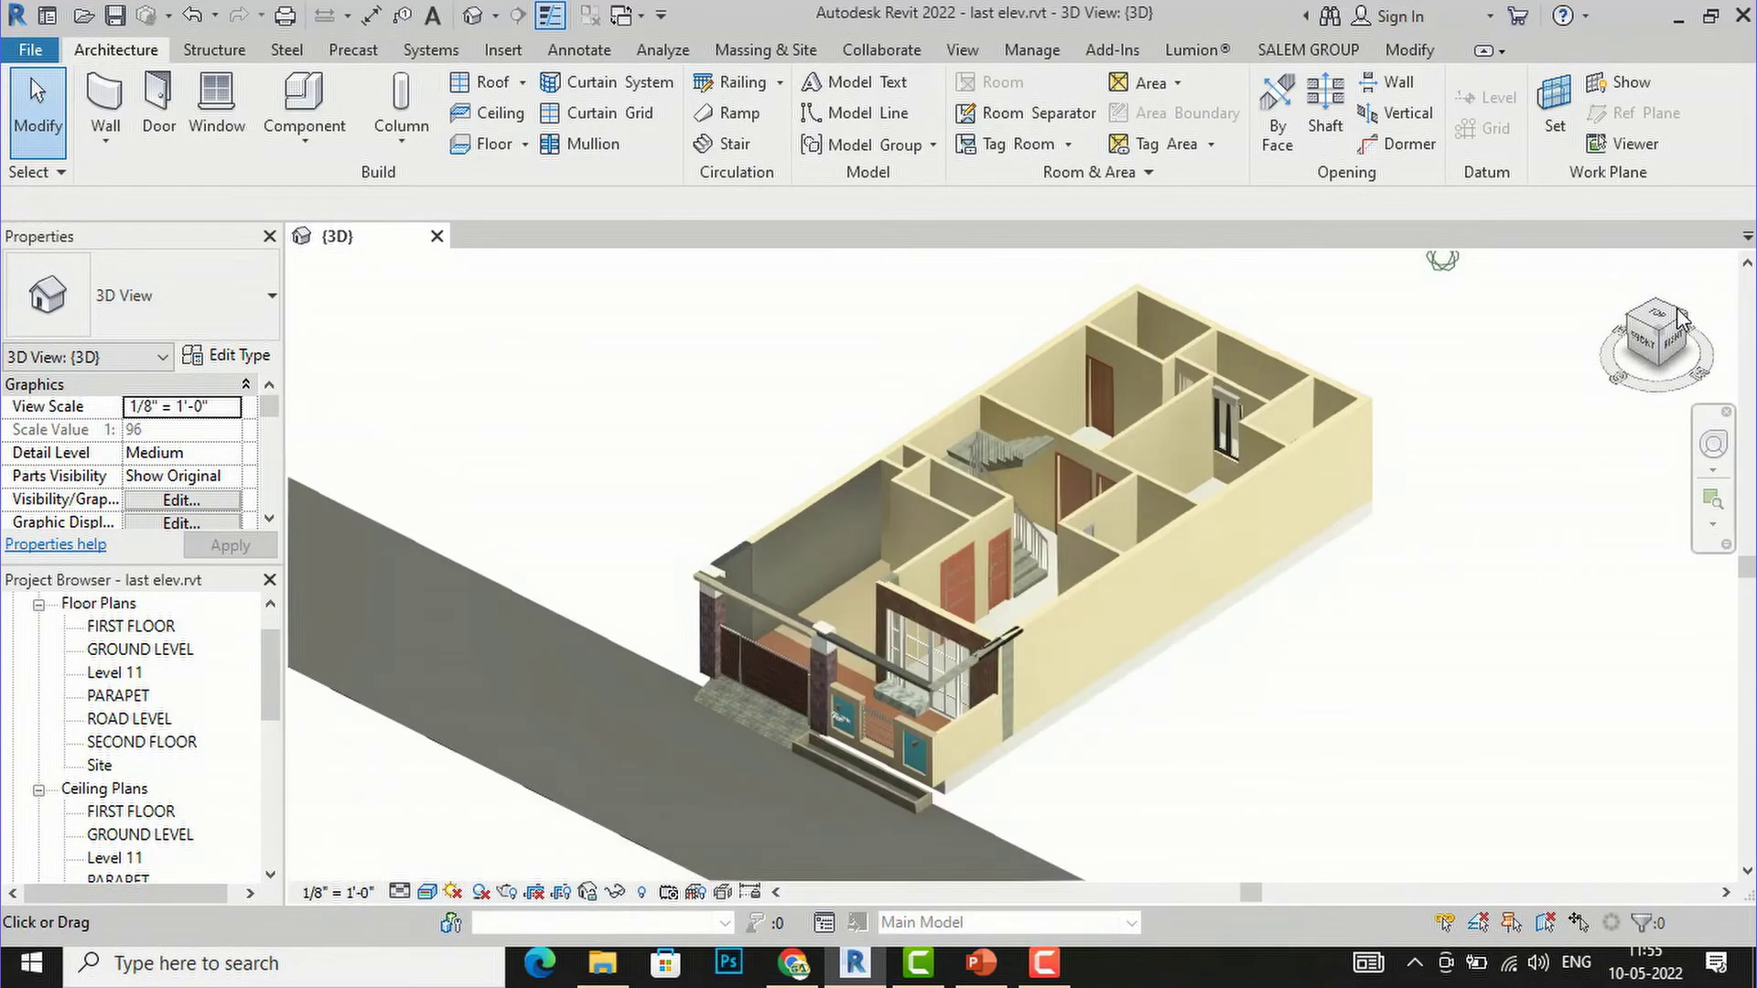
scroll(1051, 497, "up", 1)
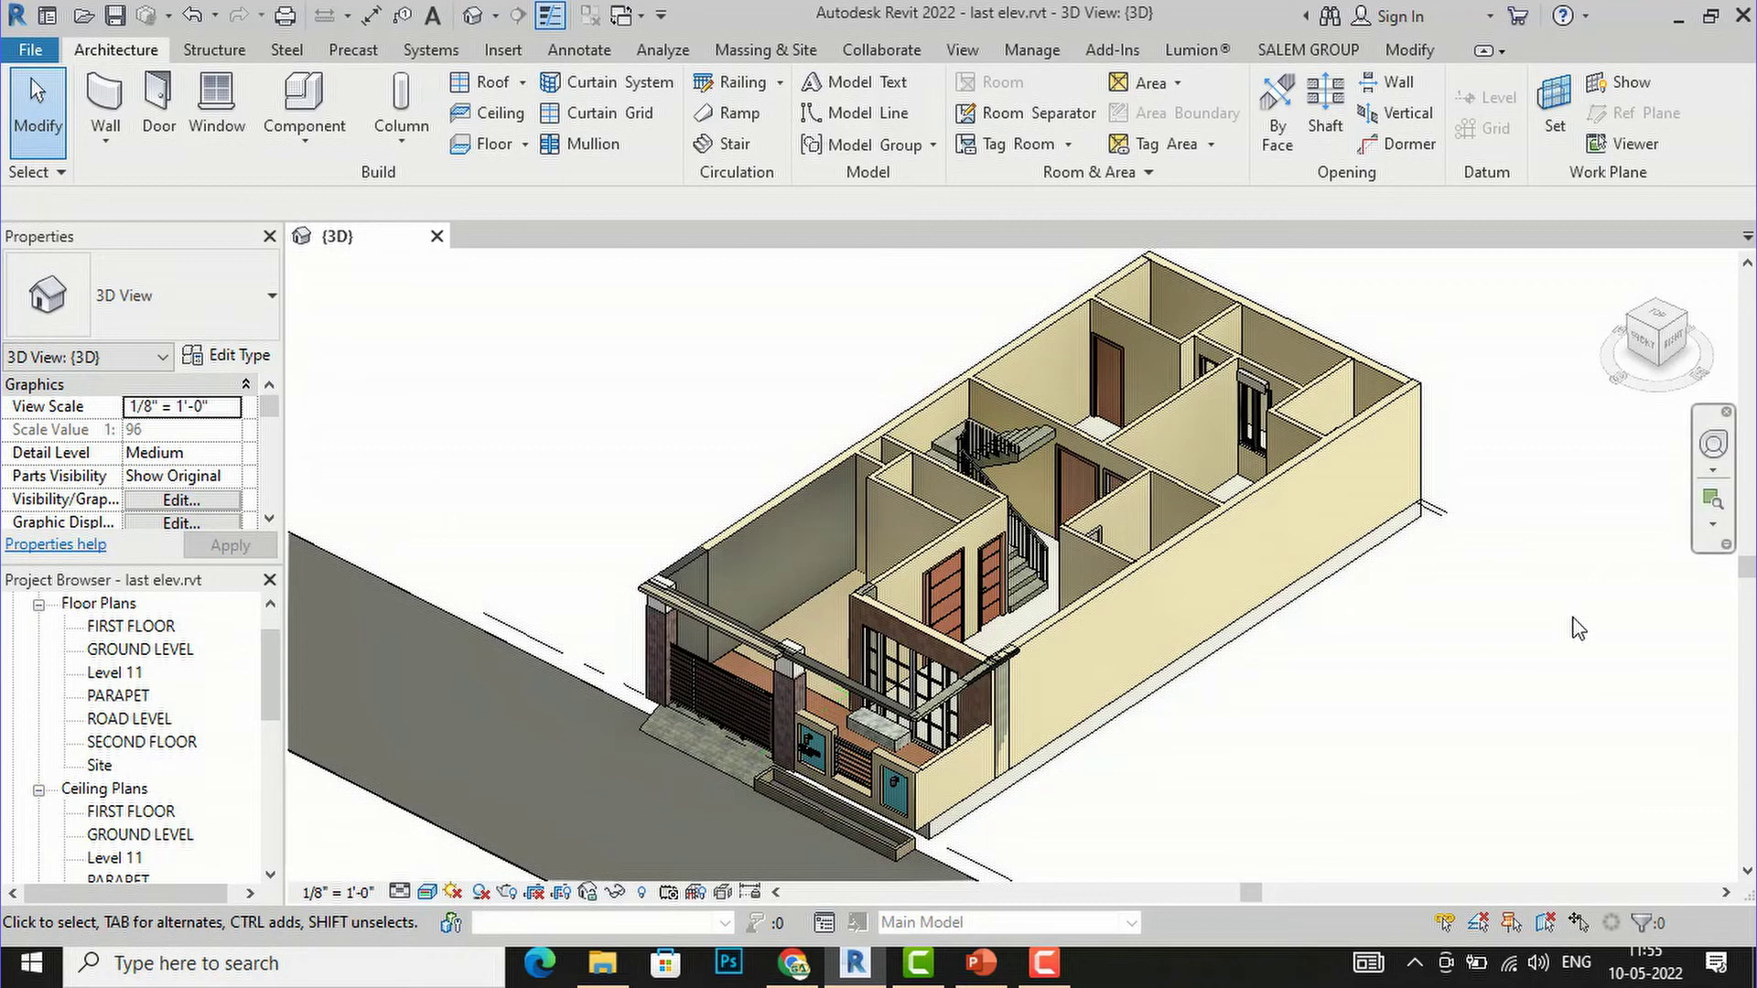
scroll(795, 469, "down", 2)
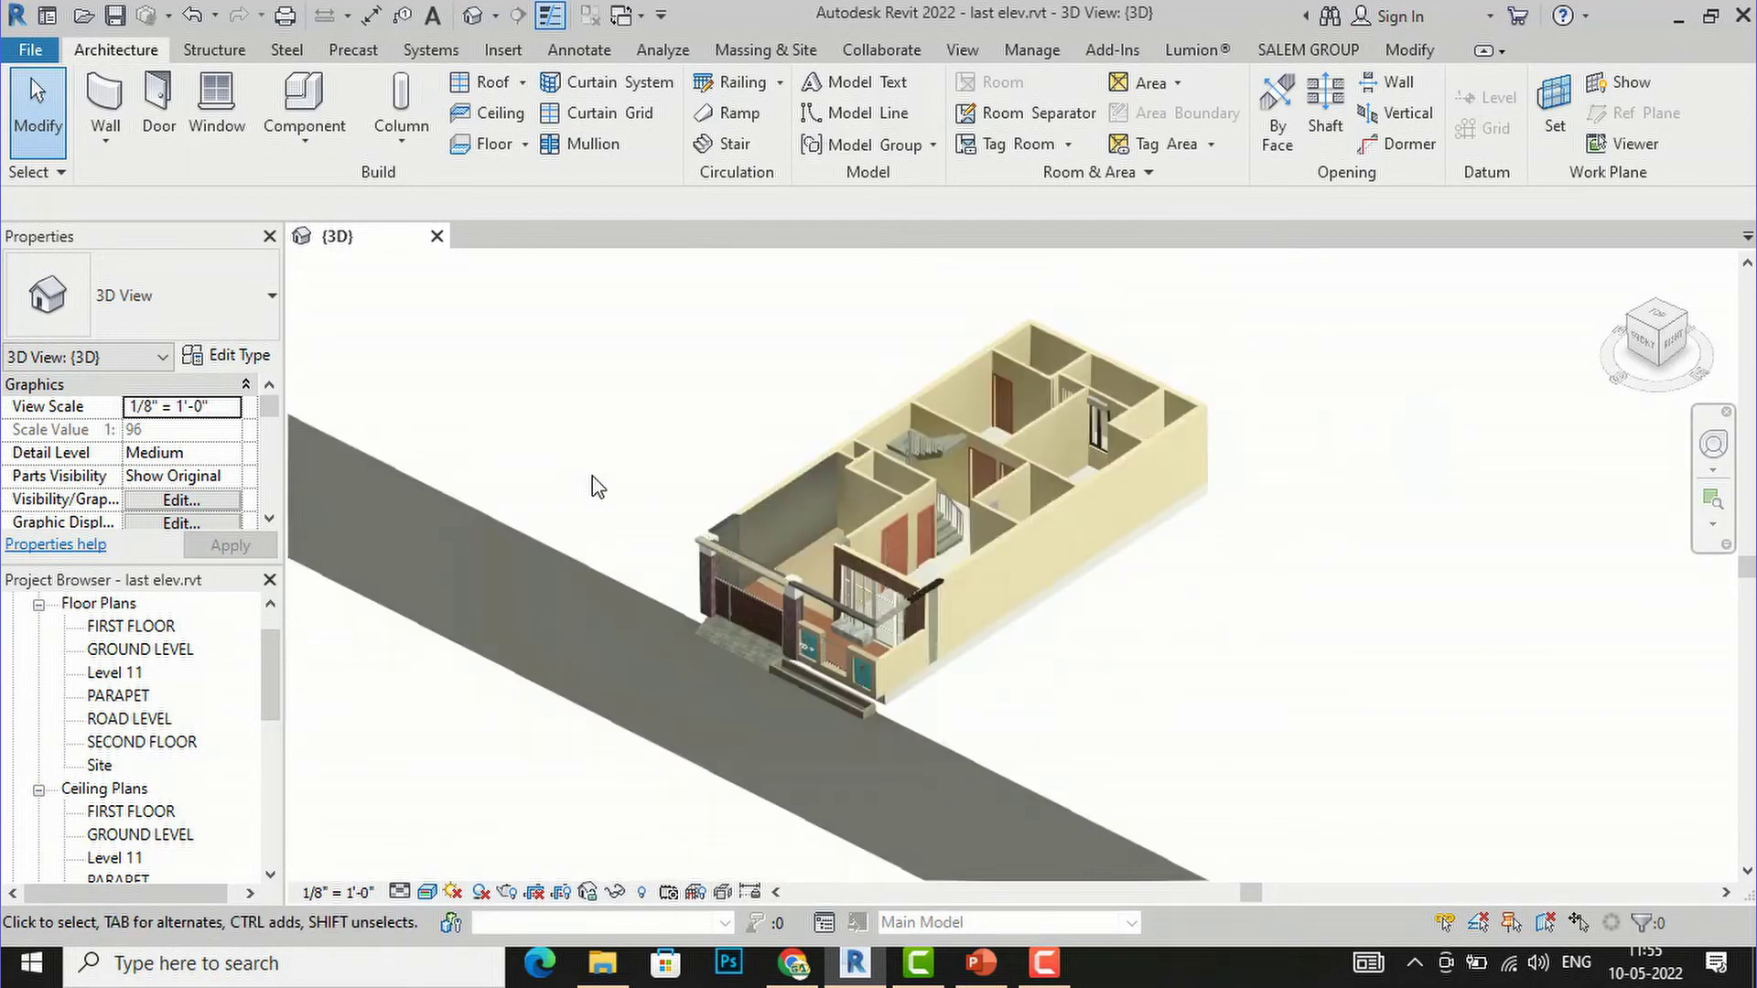
scroll(1196, 765, "down", 1)
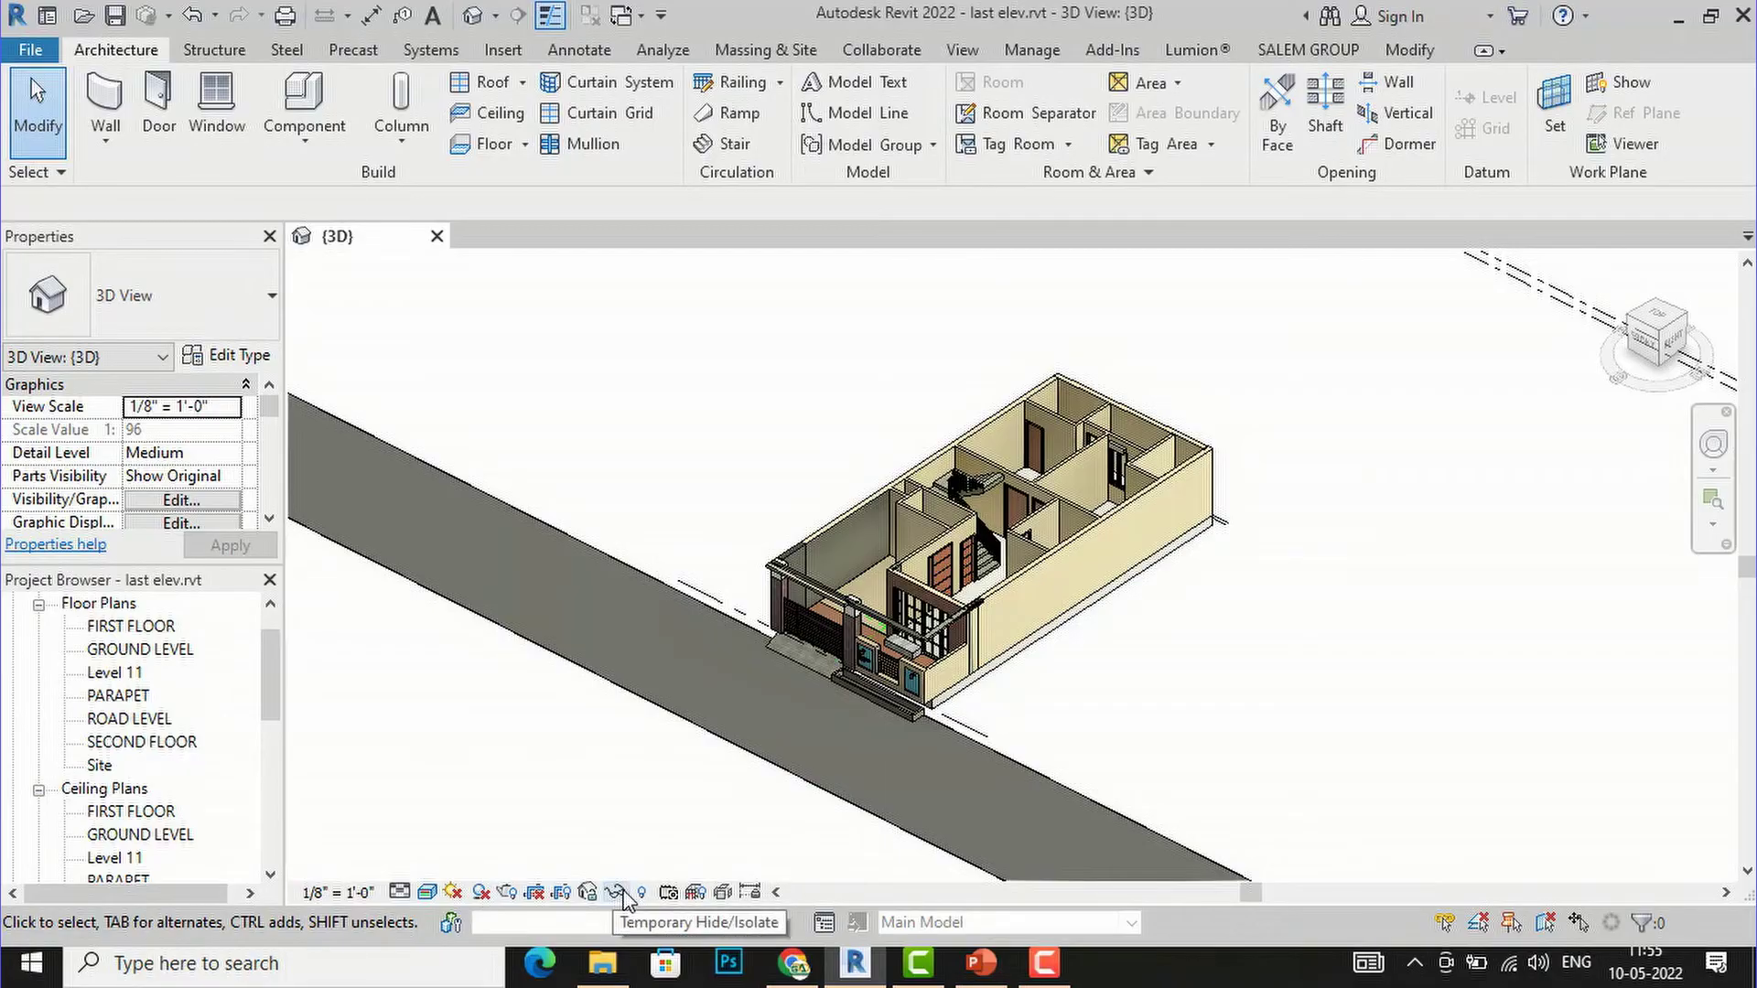
left_click(616, 893)
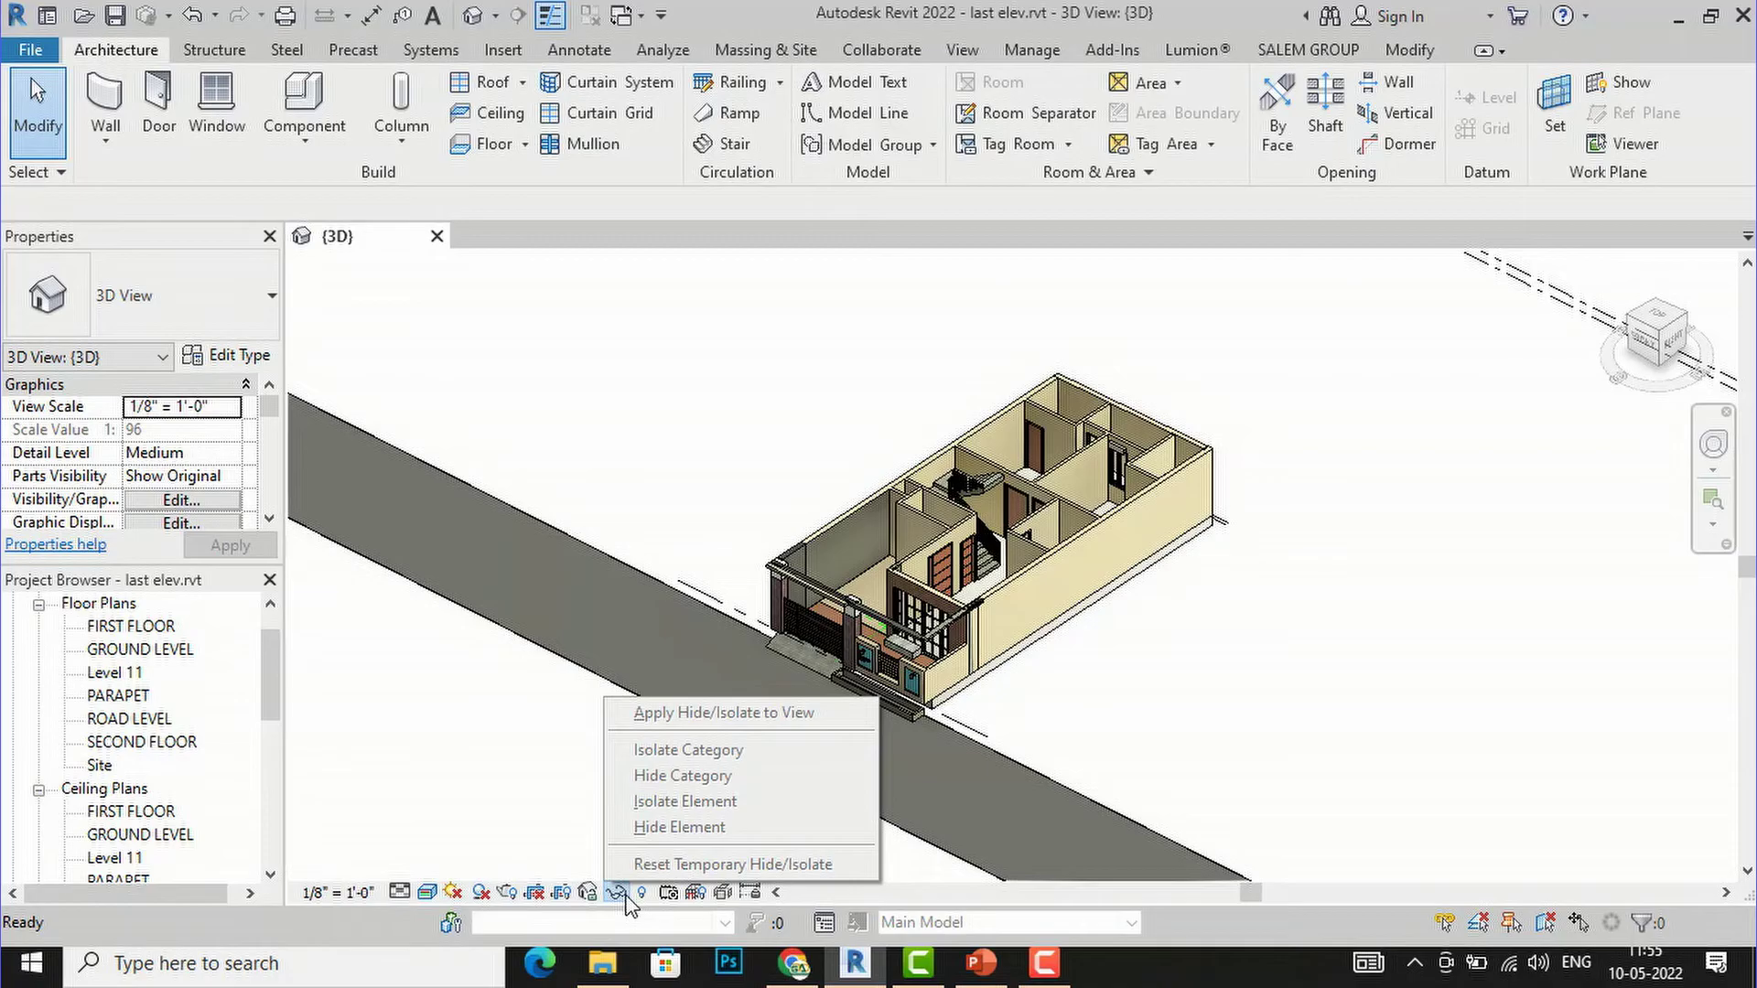
left_click(518, 736)
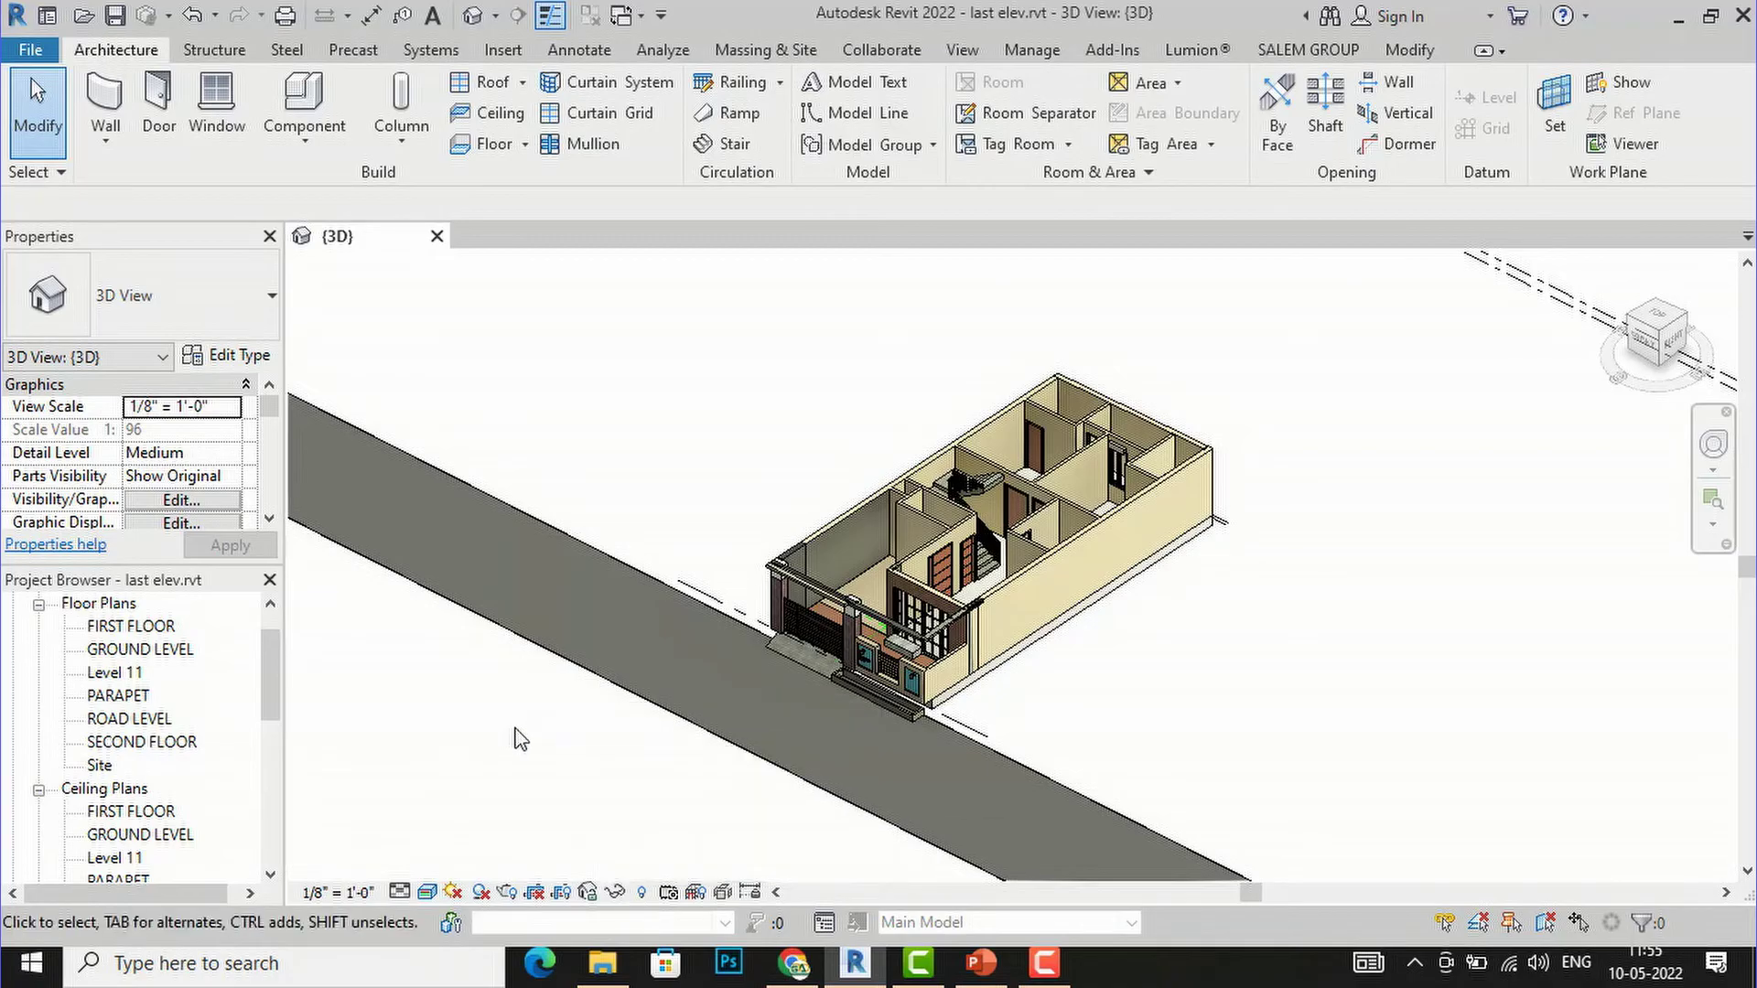
Step: In Visibility/Graphics (VV), check Section Boxes under Annotation Categories and apply
key("v")
key("v")
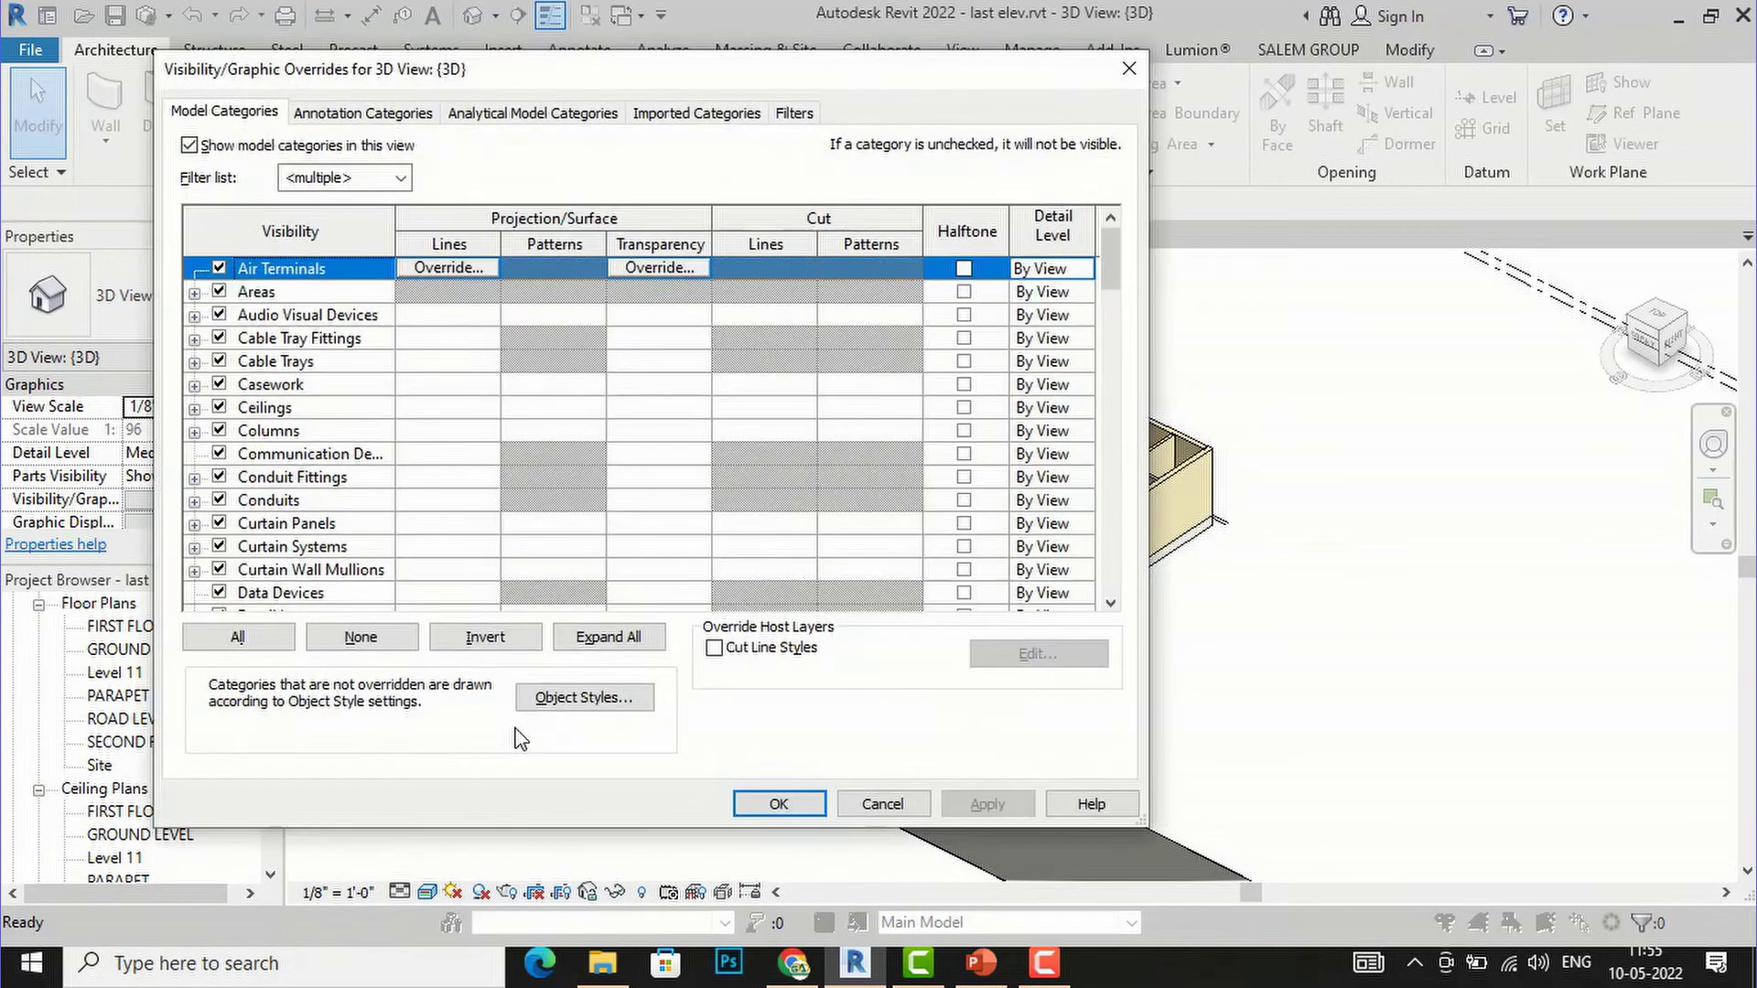
left_click(357, 119)
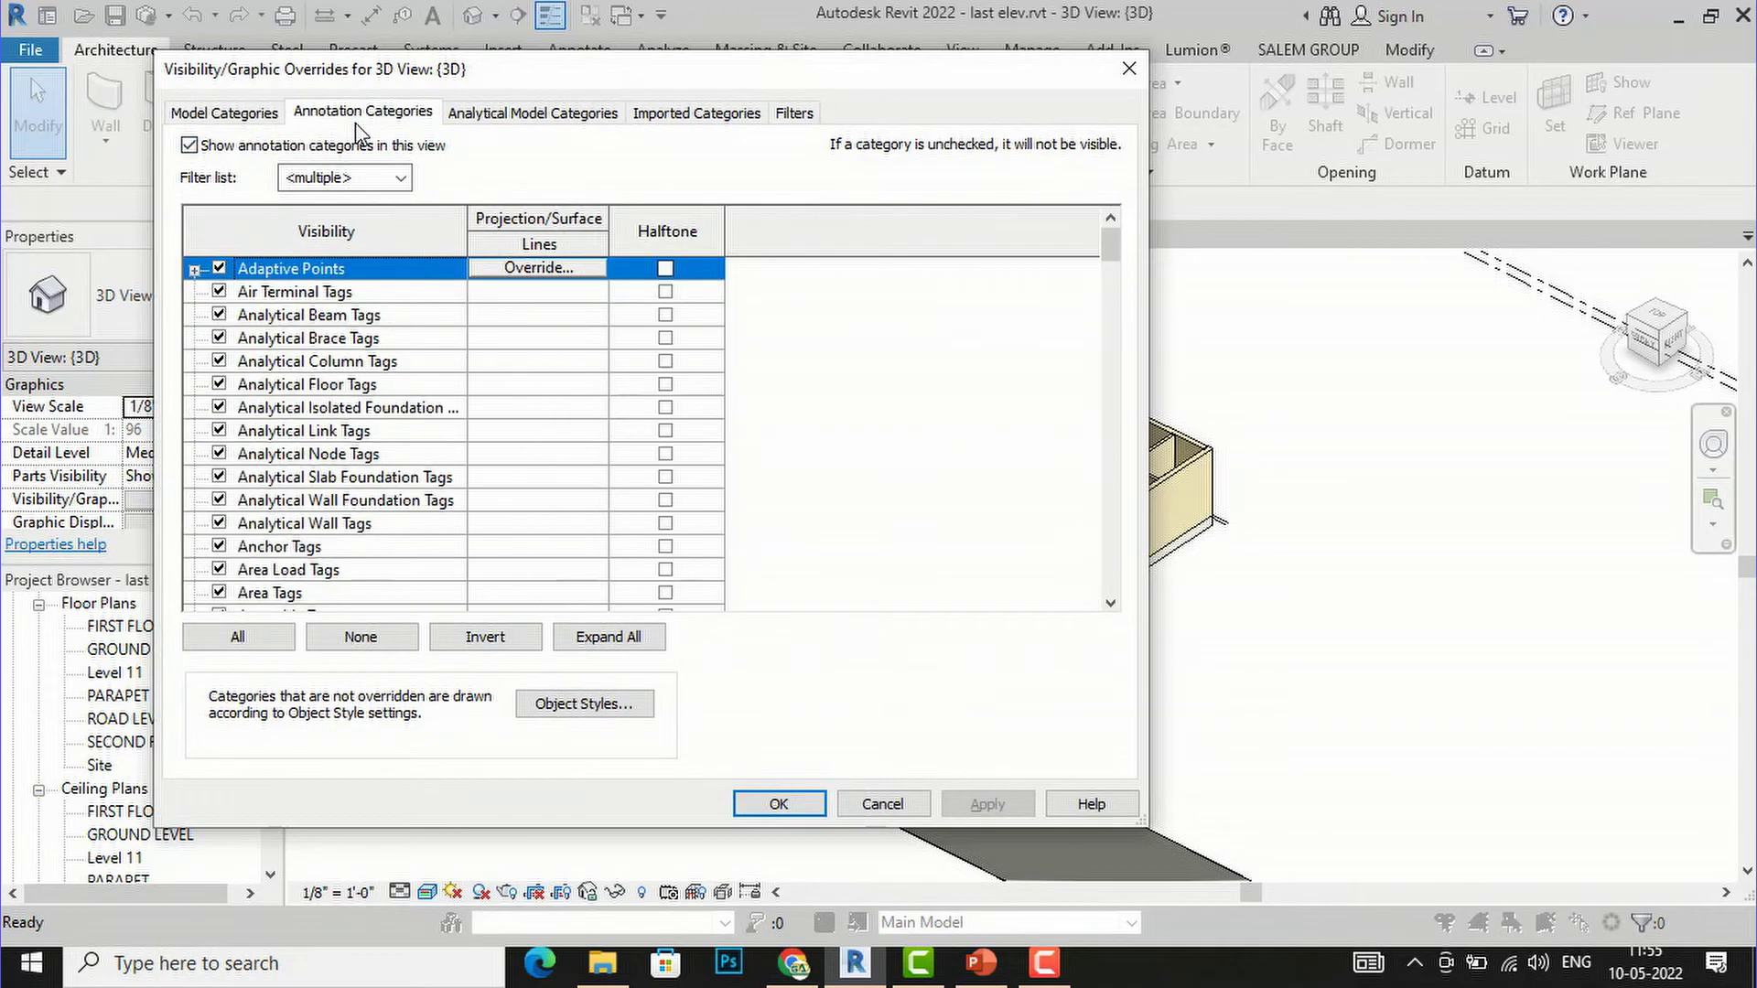
scroll(263, 467, "down", 12)
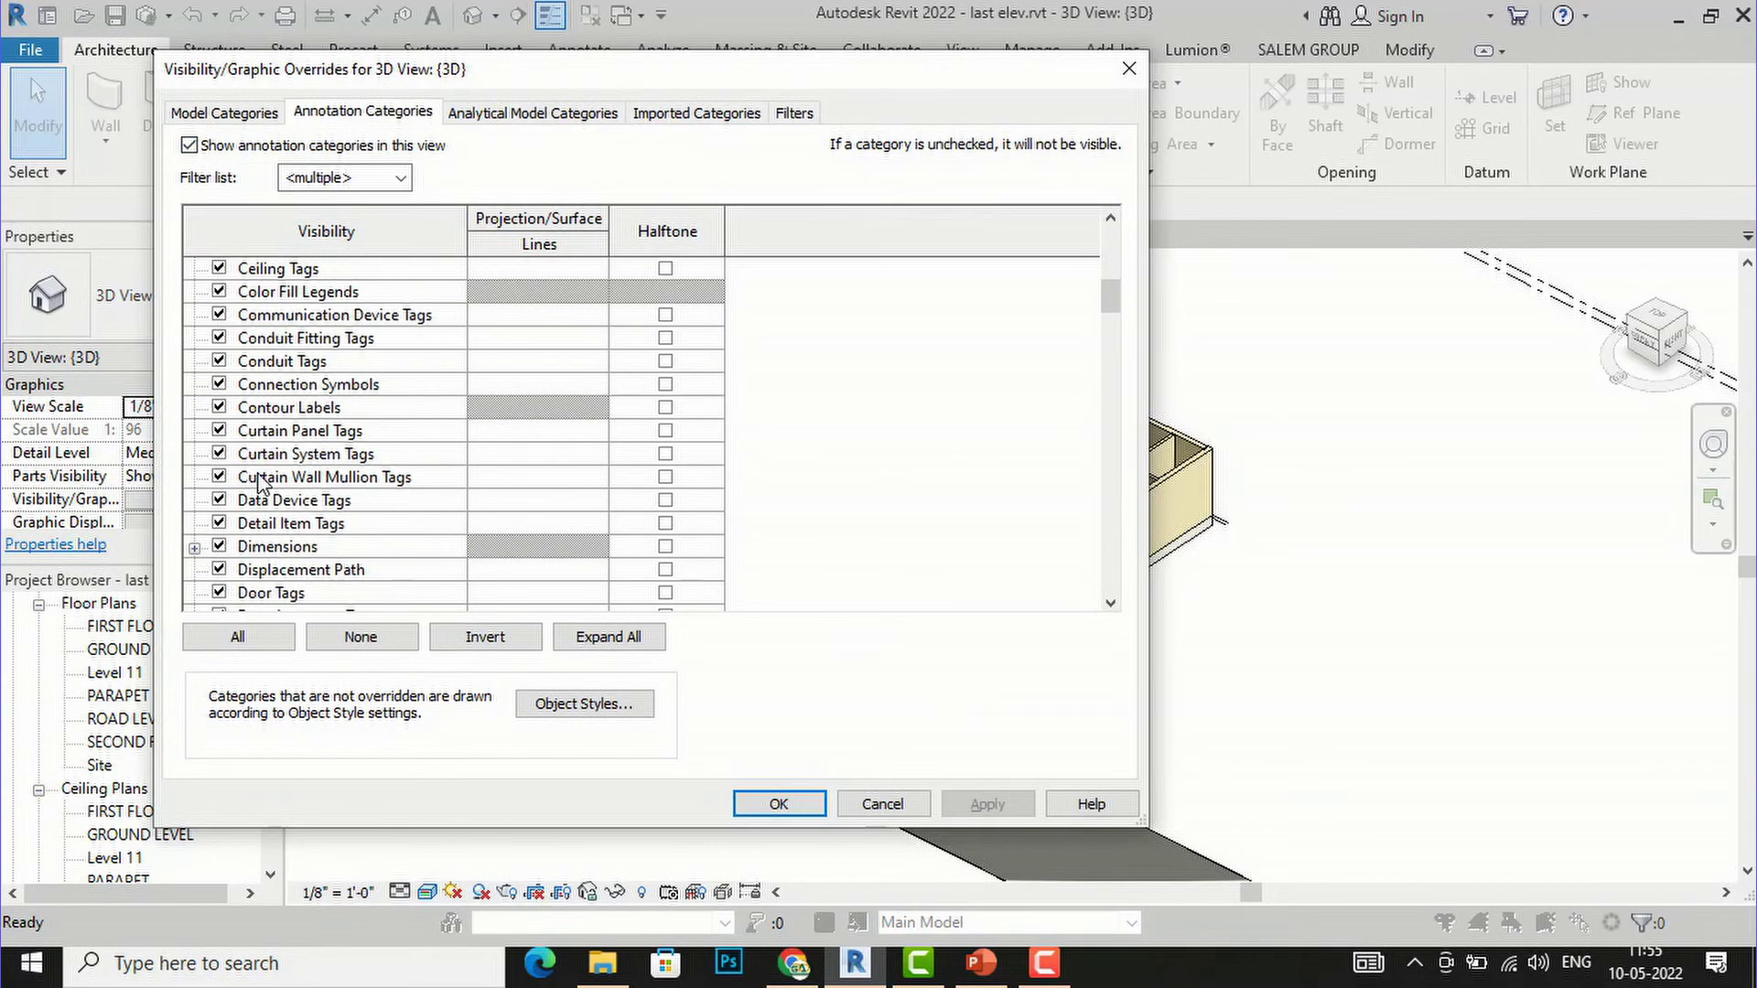
scroll(259, 483, "down", 12)
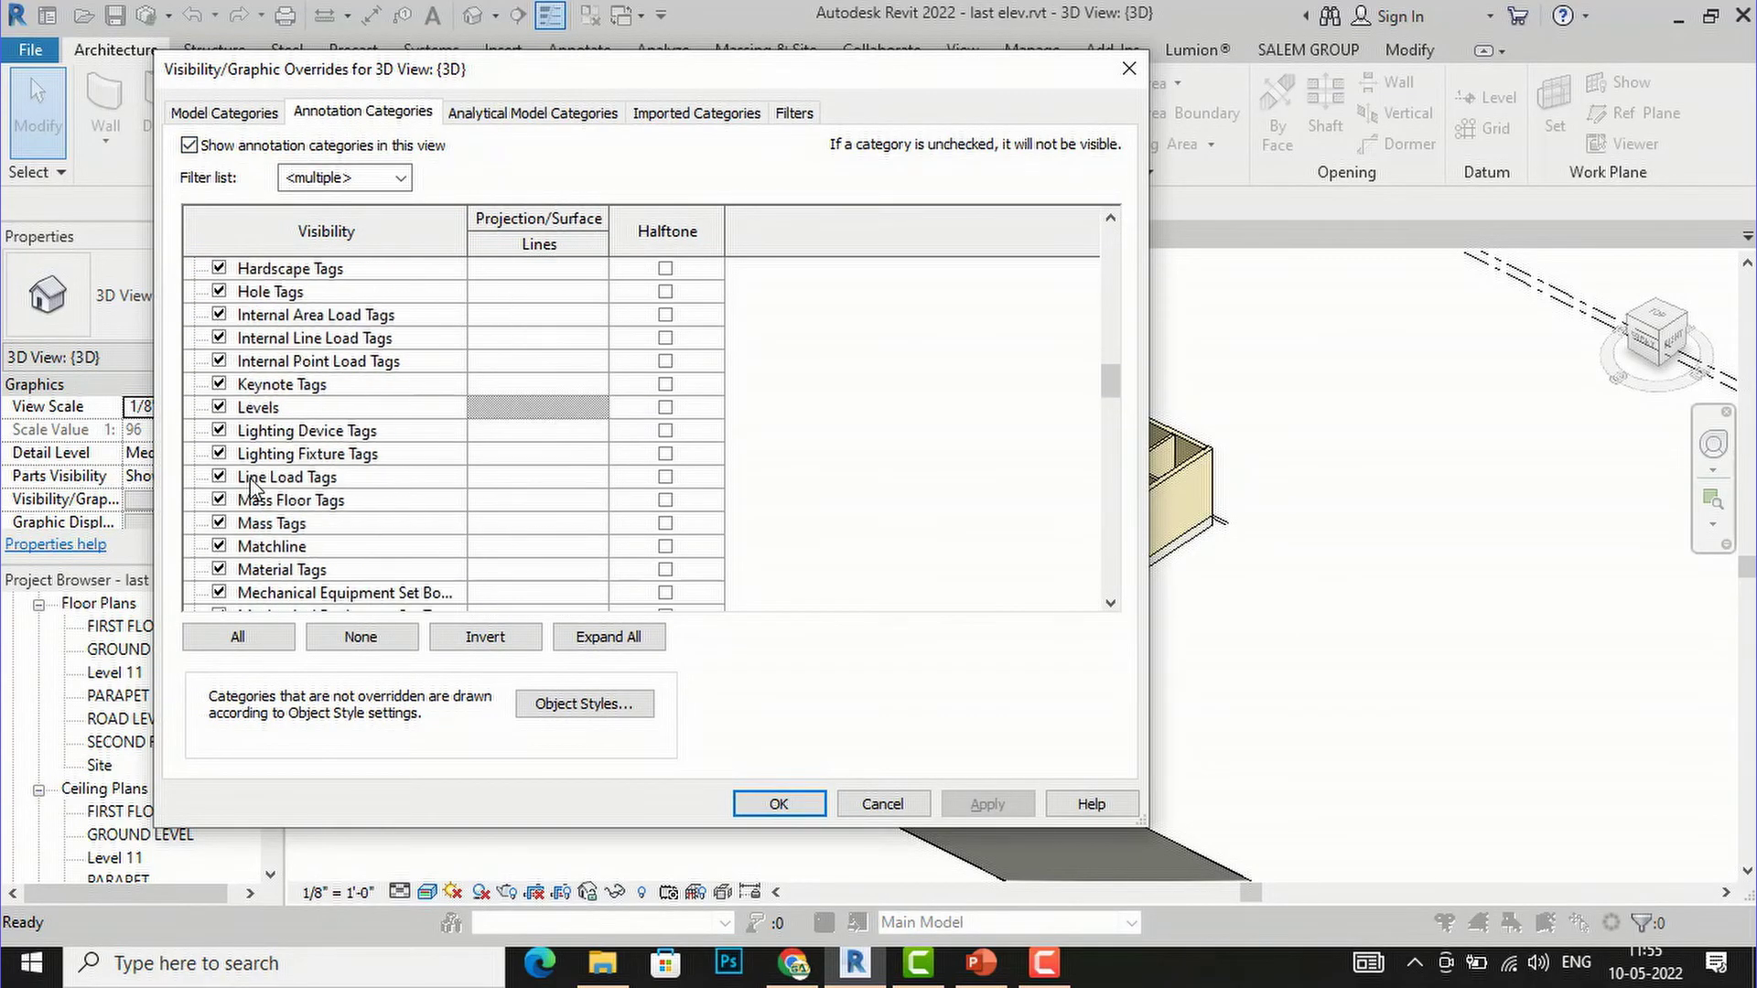
scroll(251, 483, "down", 11)
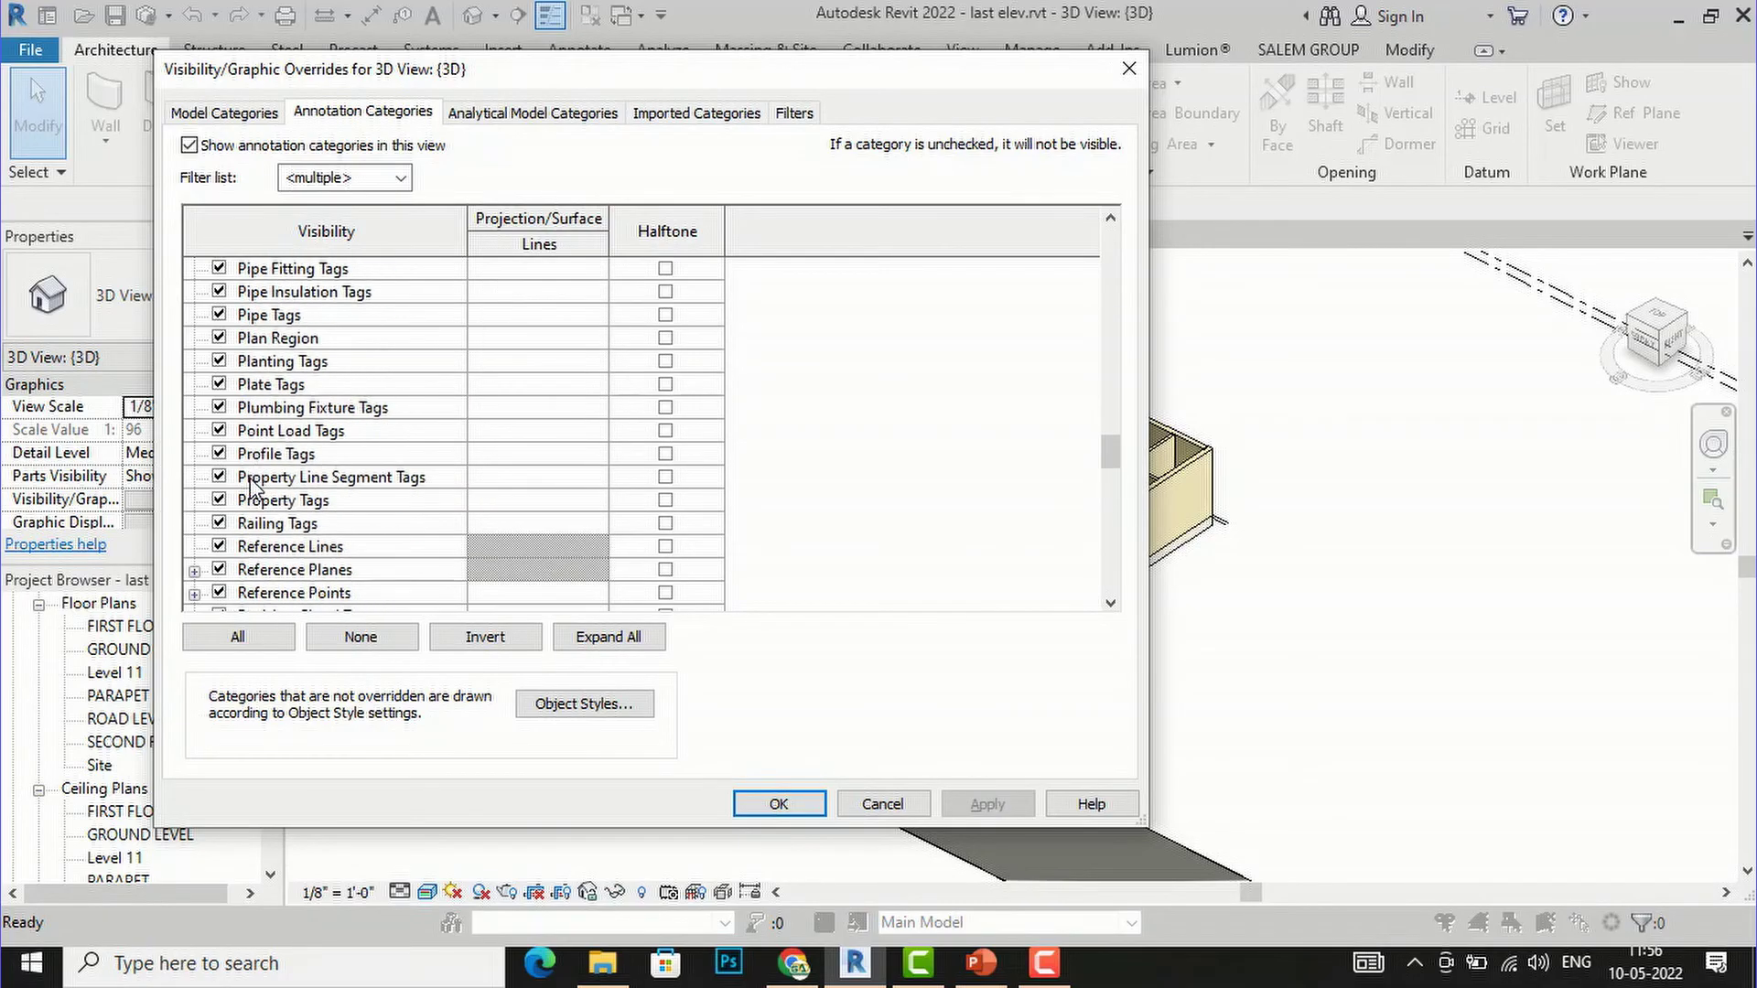
scroll(252, 485, "down", 1)
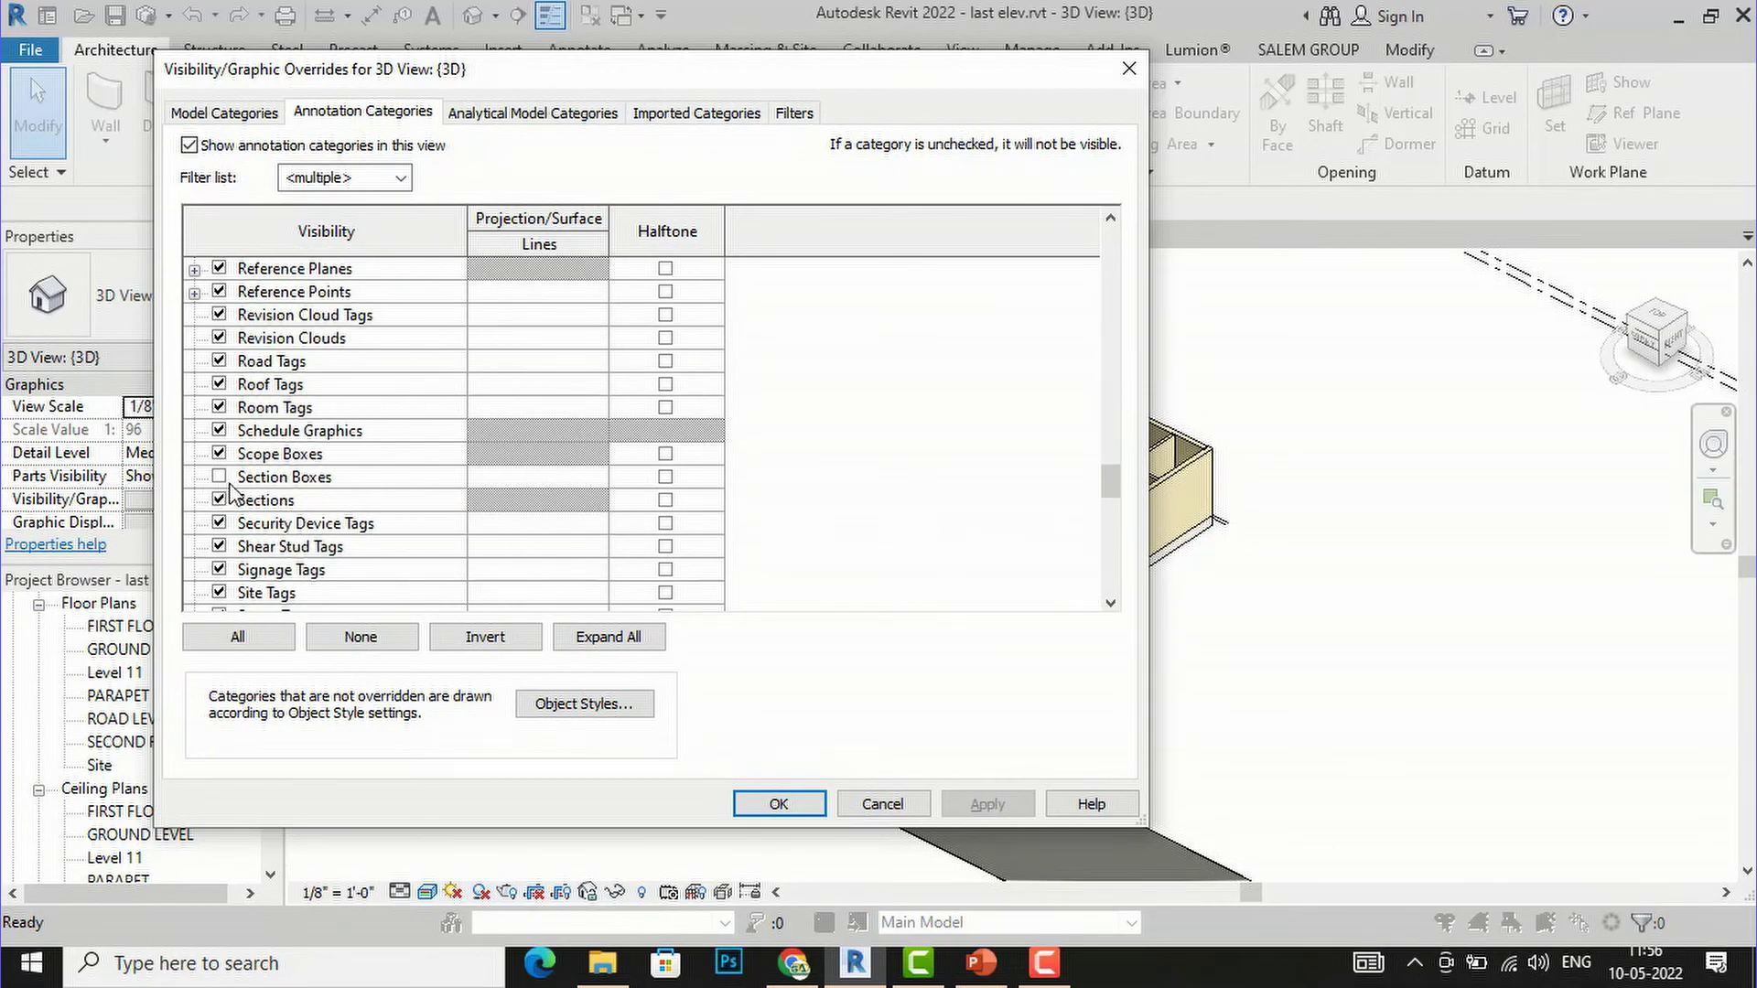
left_click(219, 476)
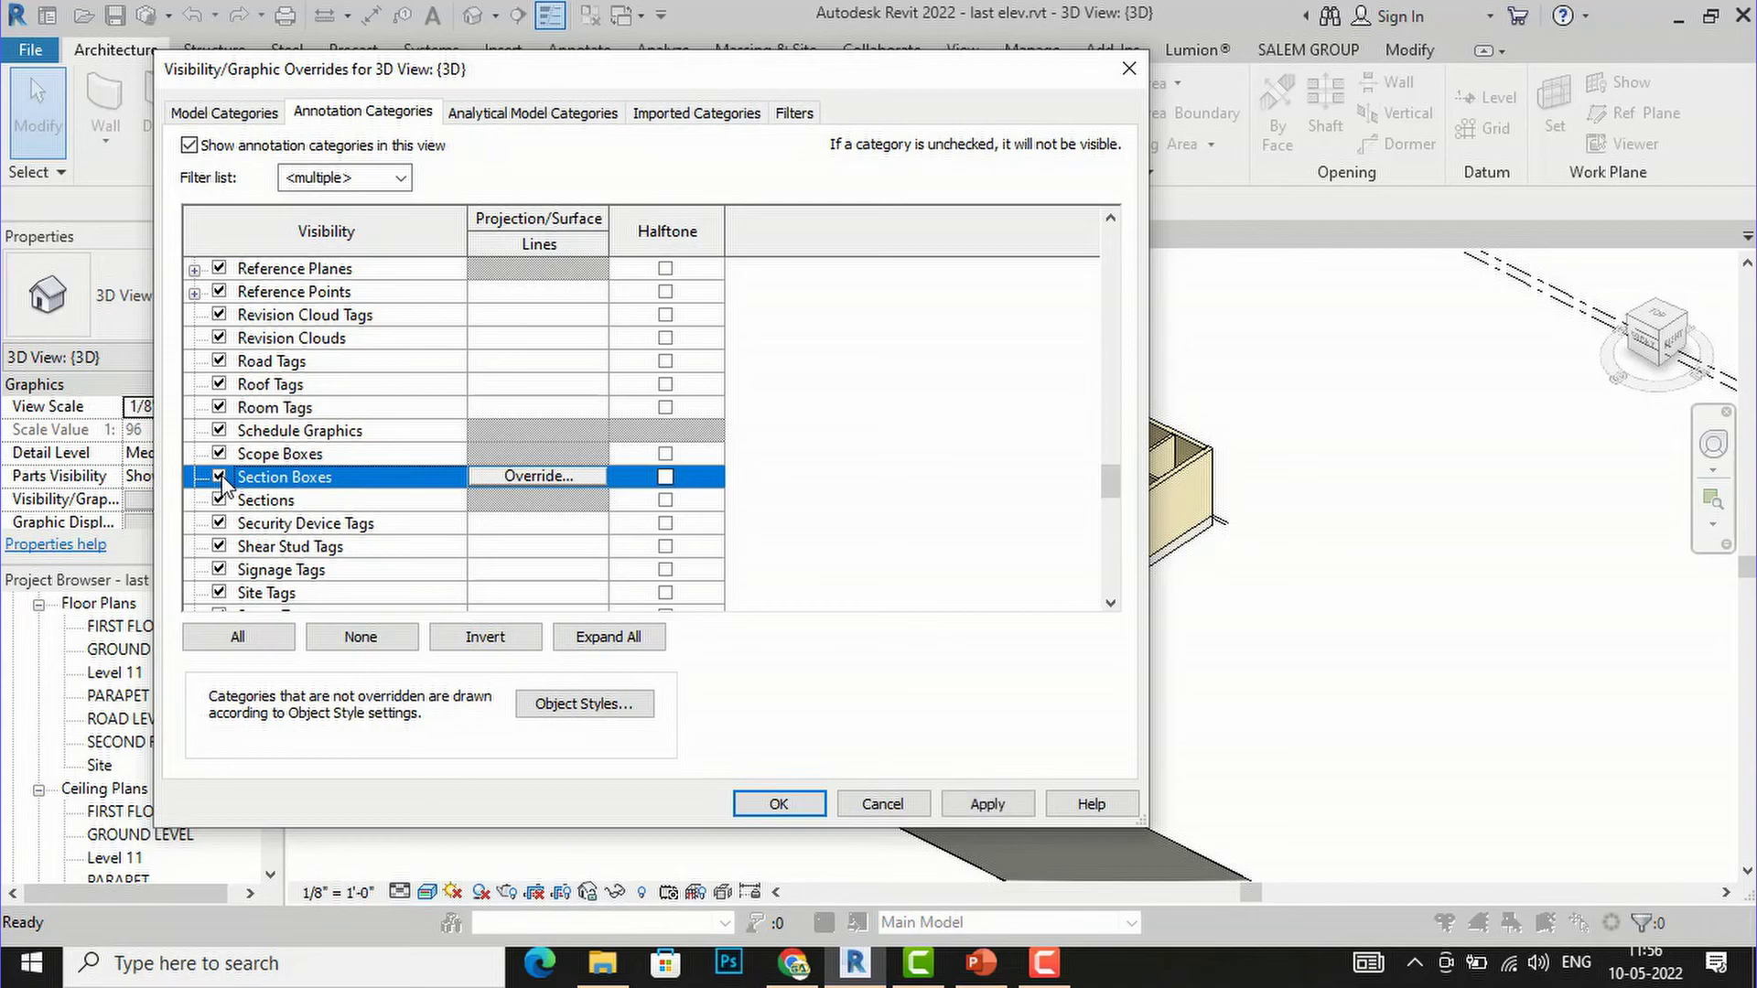
left_click(995, 812)
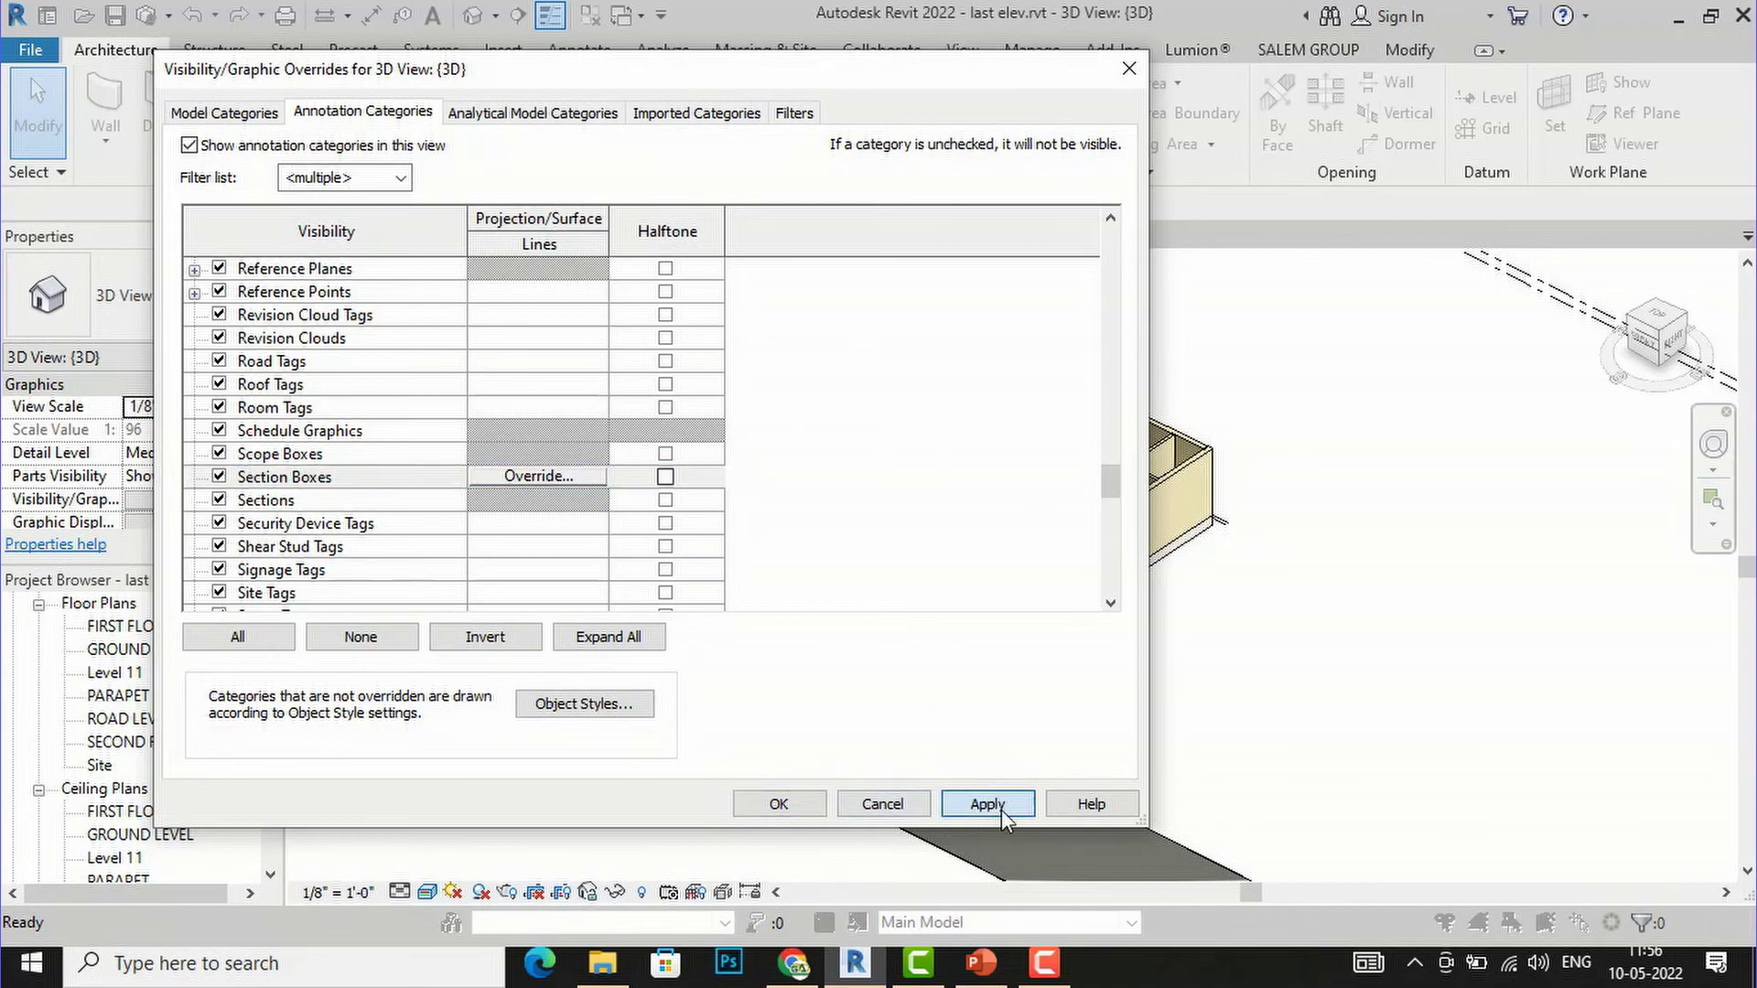
Step: Confirm the Visibility/Graphic Overrides dialog and zoom to inspect the restored section box outline
left_click(771, 807)
scroll(756, 820, "down", 6)
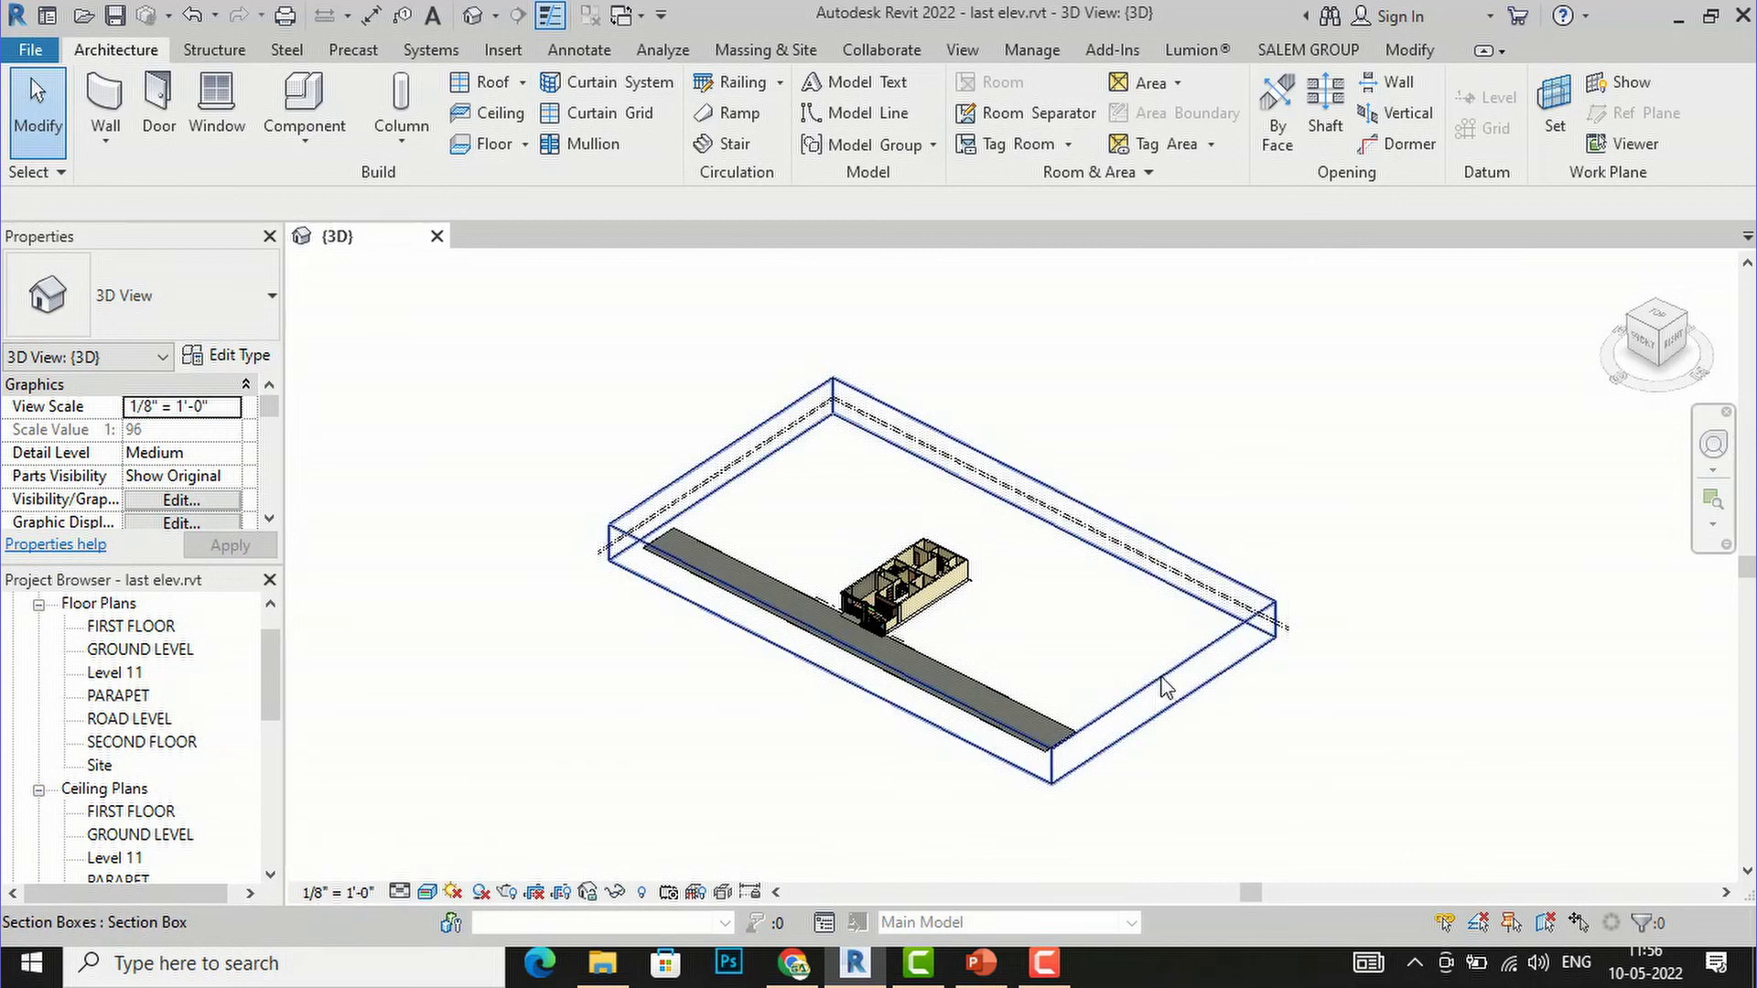
scroll(1181, 577, "up", 2)
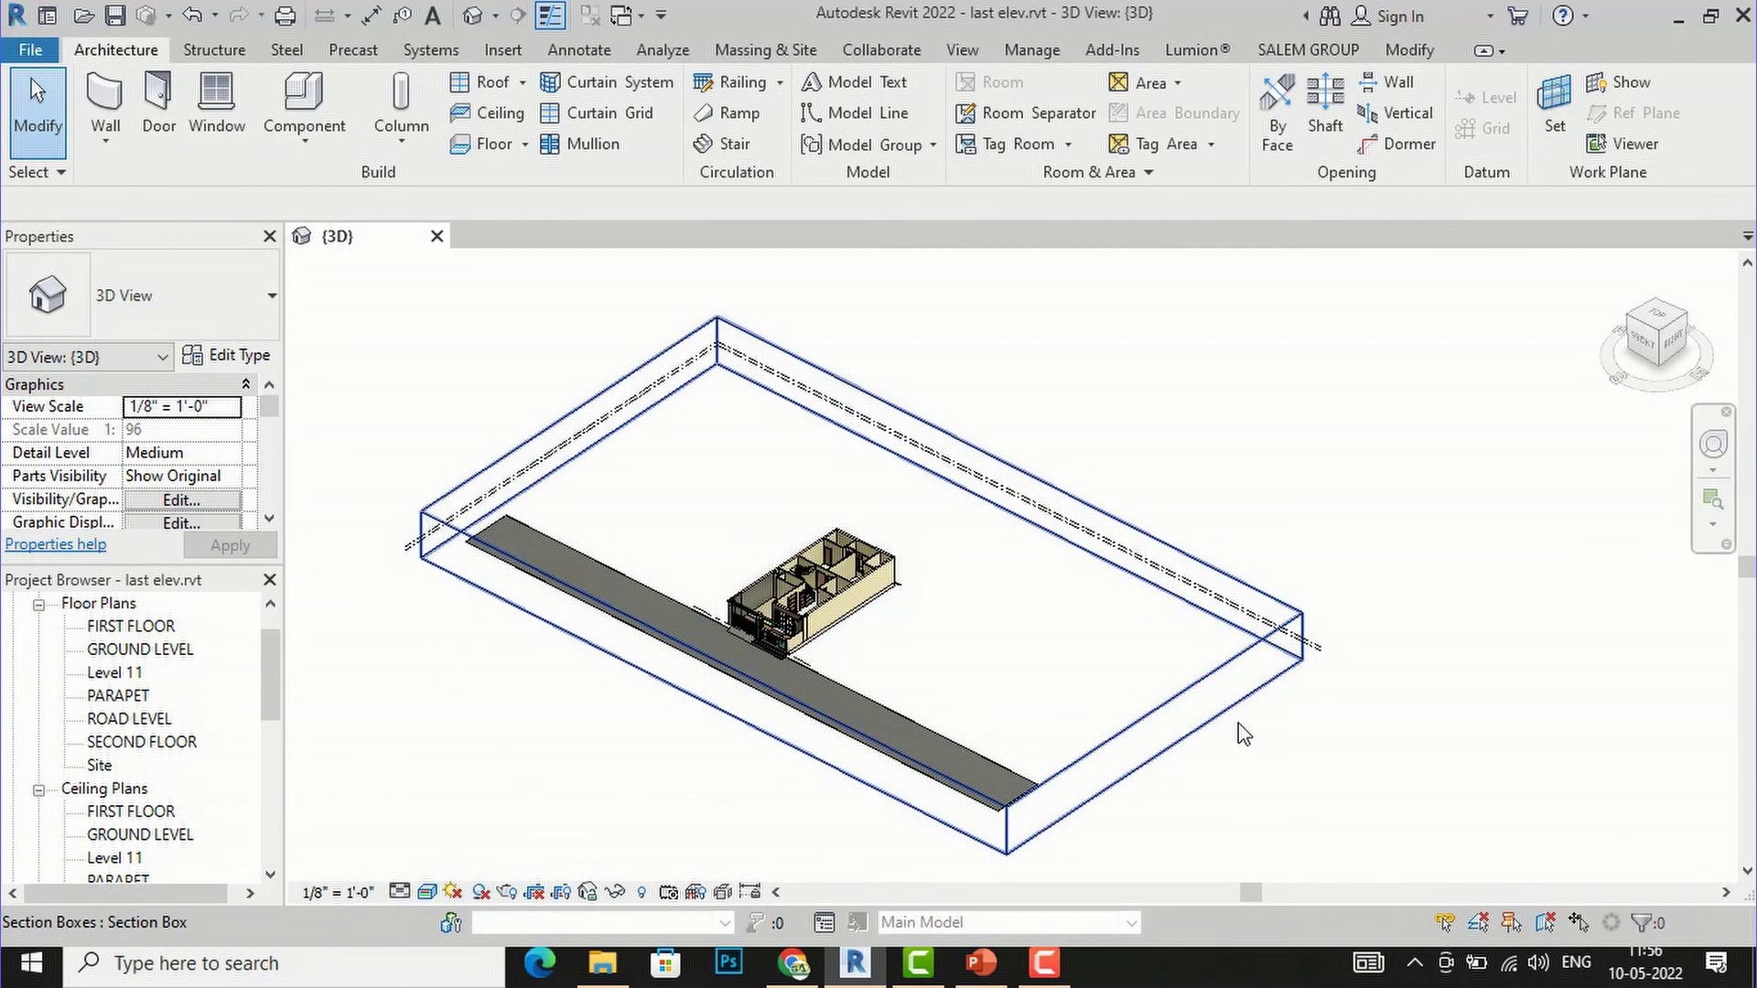
scroll(1243, 732, "up", 1)
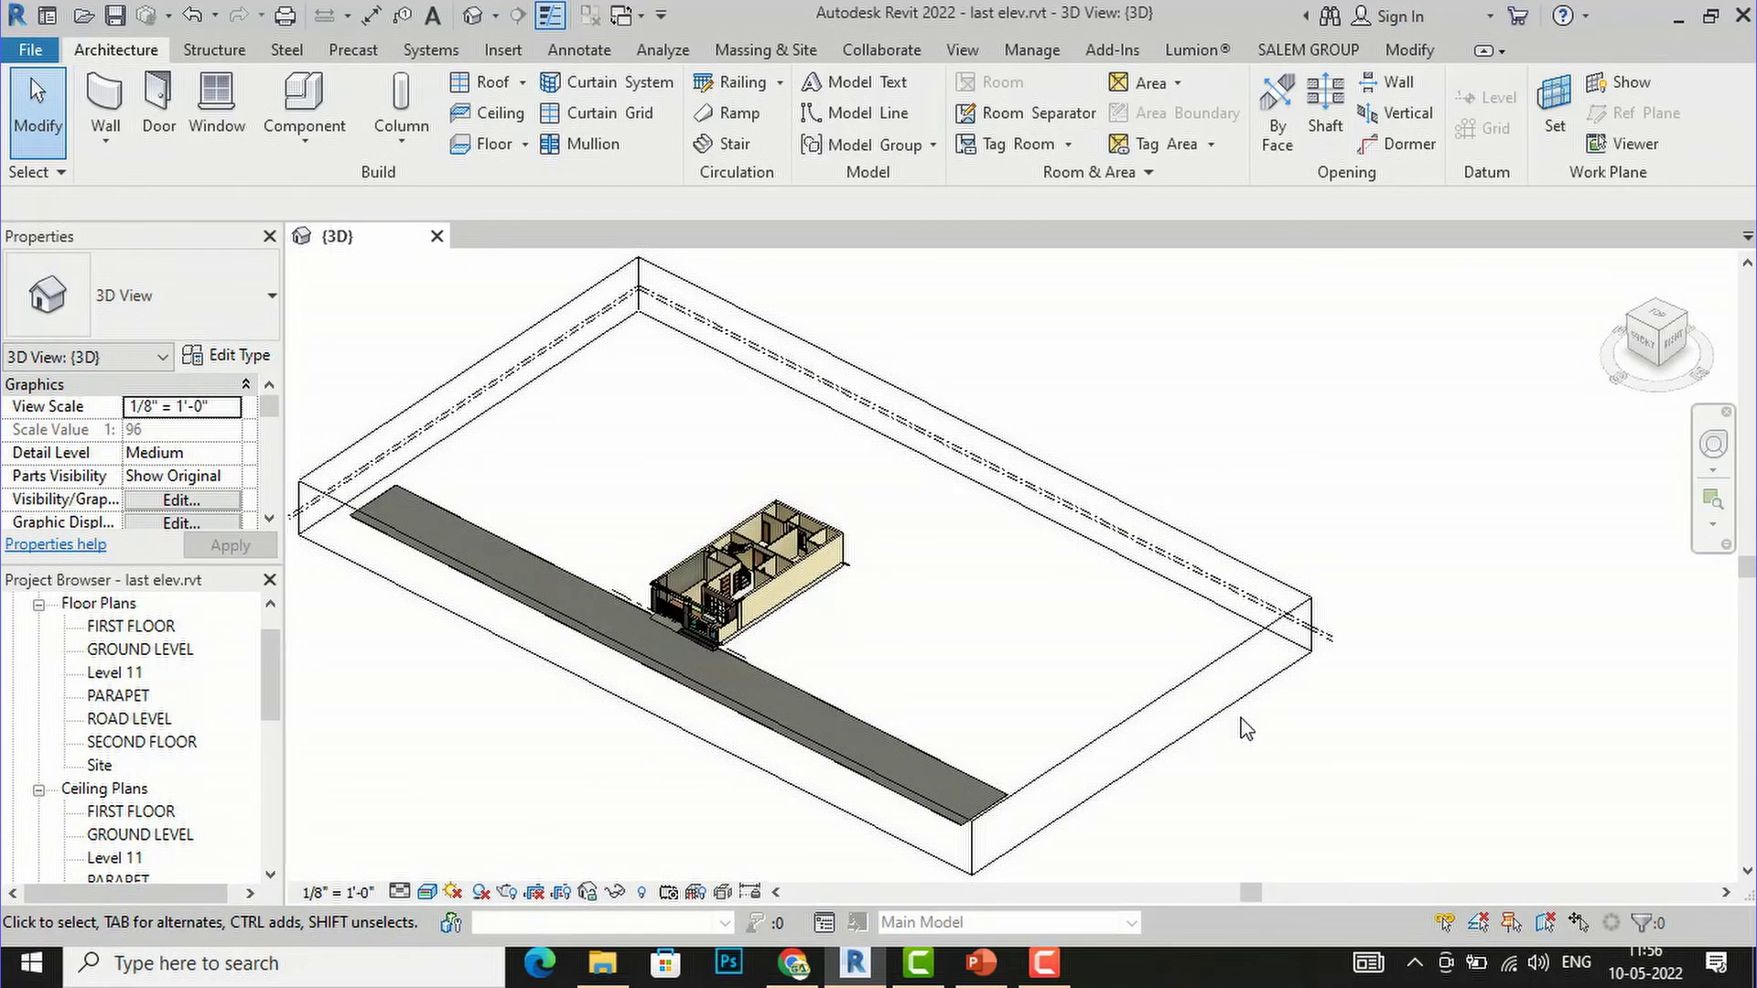
scroll(954, 613, "up", 2)
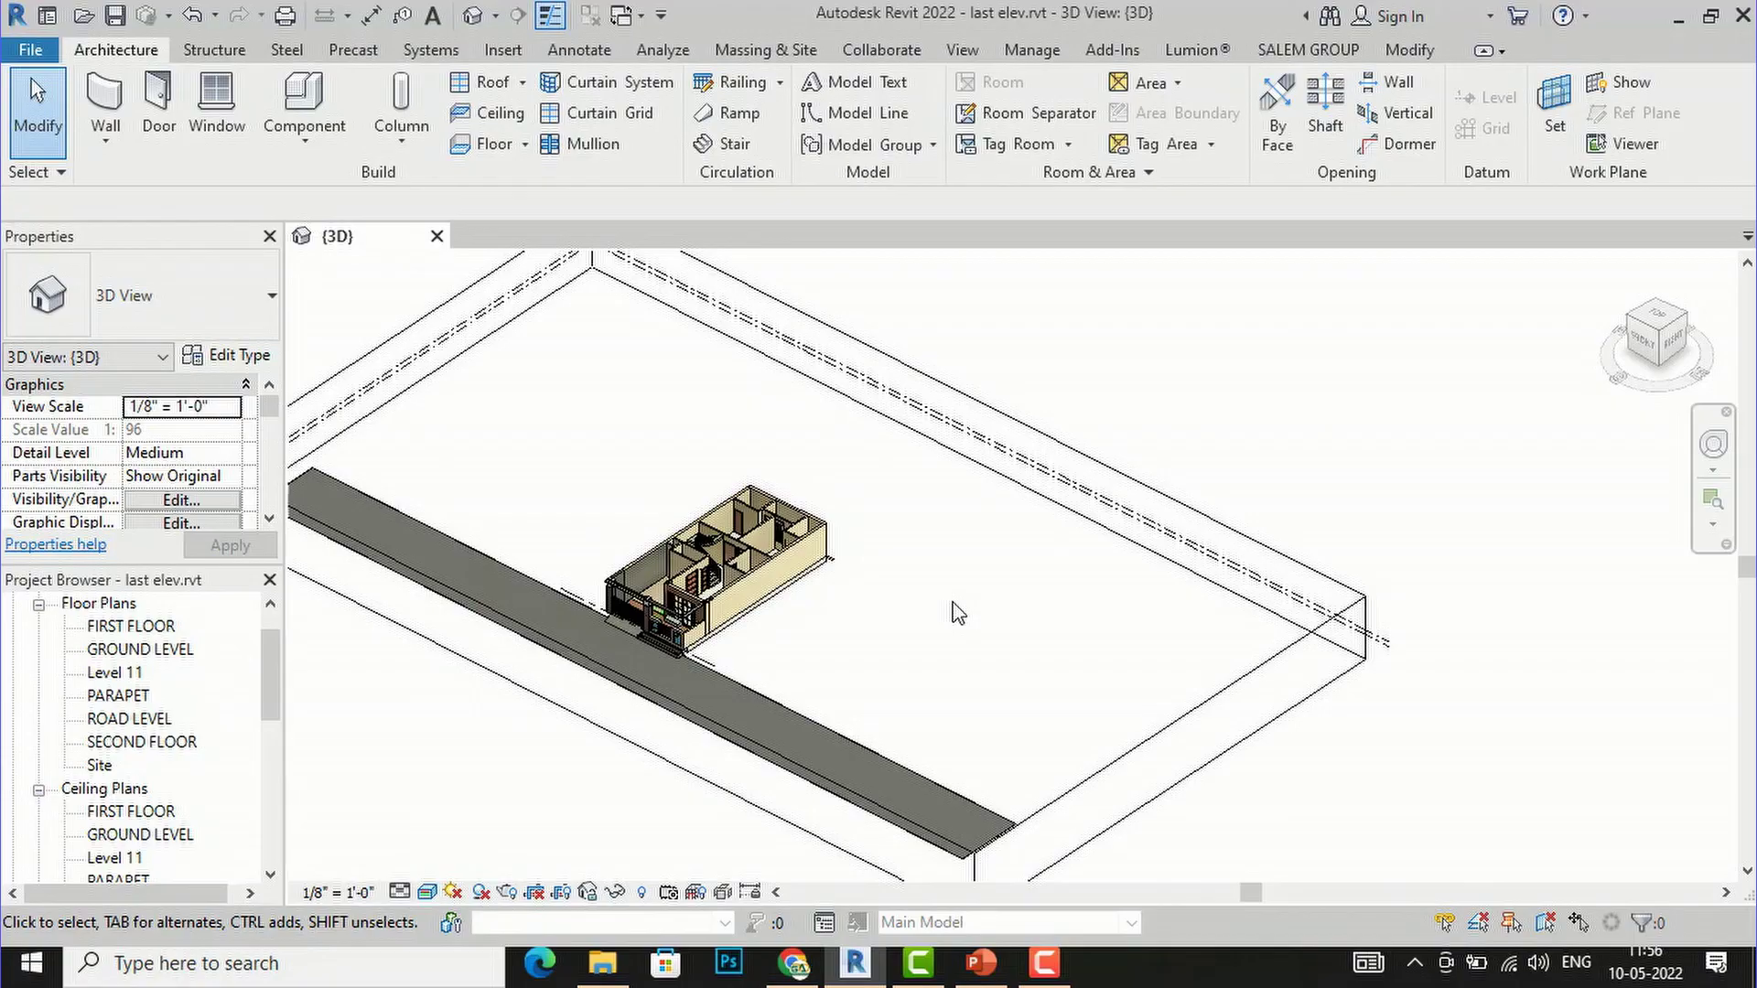